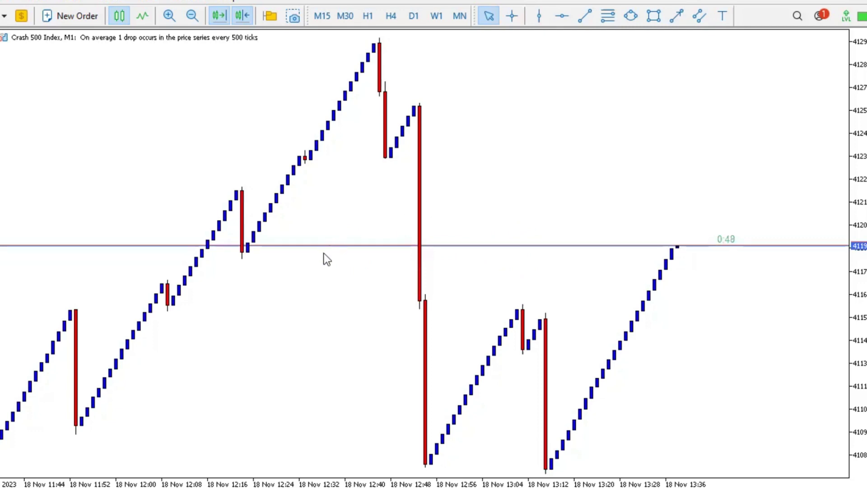
Step: Add the Spike Detector custom indicator to the Crash 500 Index M1 chart, keeping its default inputs and colours
key(ctrl+n)
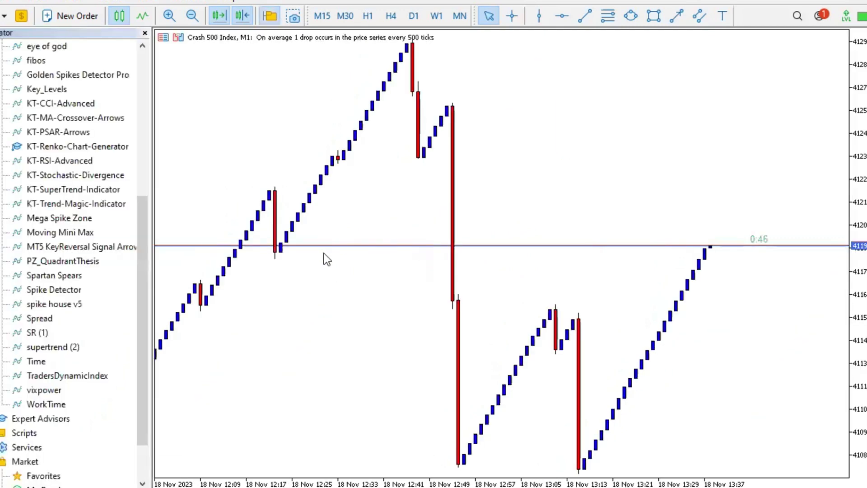
double_click(52, 289)
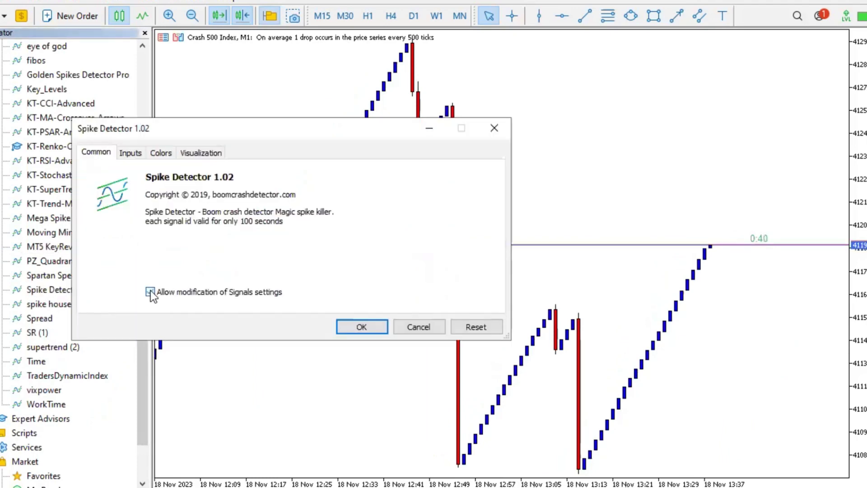
click(132, 153)
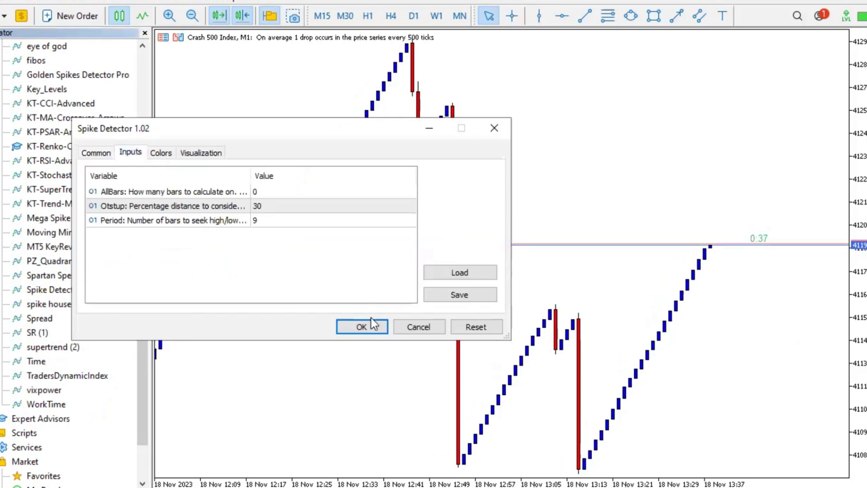
click(164, 155)
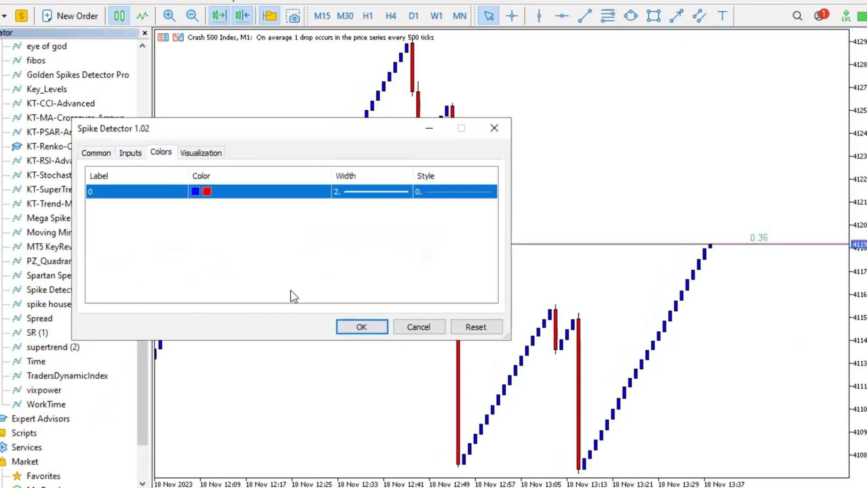
click(343, 324)
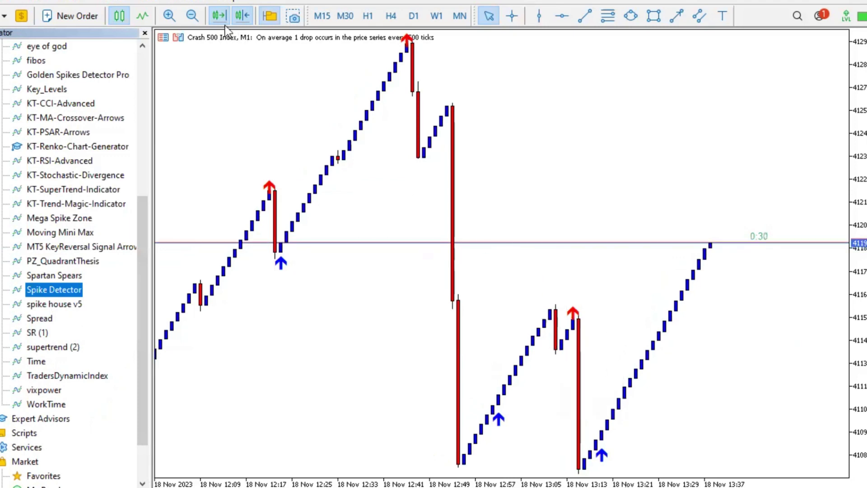
Step: Turn off automatic scrolling of the chart and hide the Navigator to enlarge the view of past candles
click(209, 16)
scroll(424, 204, down, 5)
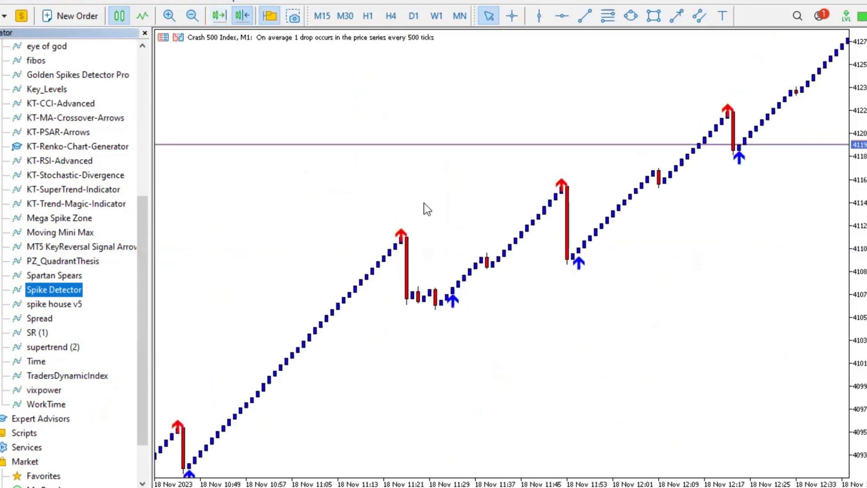
scroll(455, 172, down, 8)
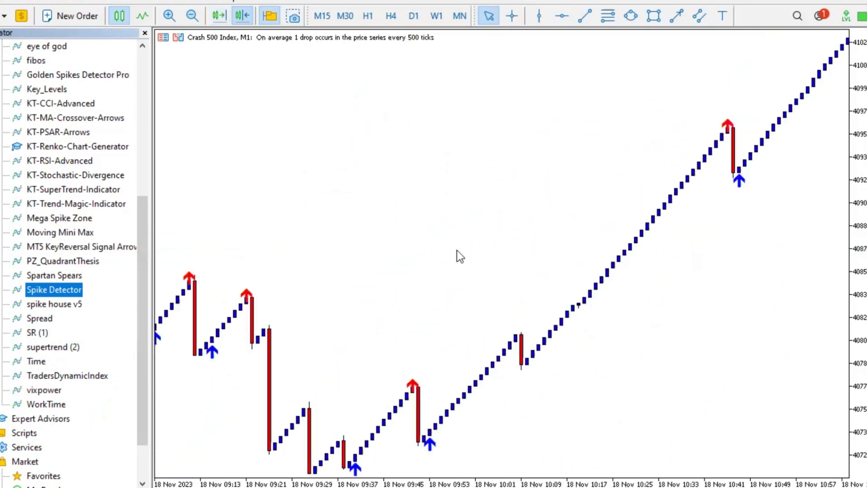
scroll(458, 251, down, 4)
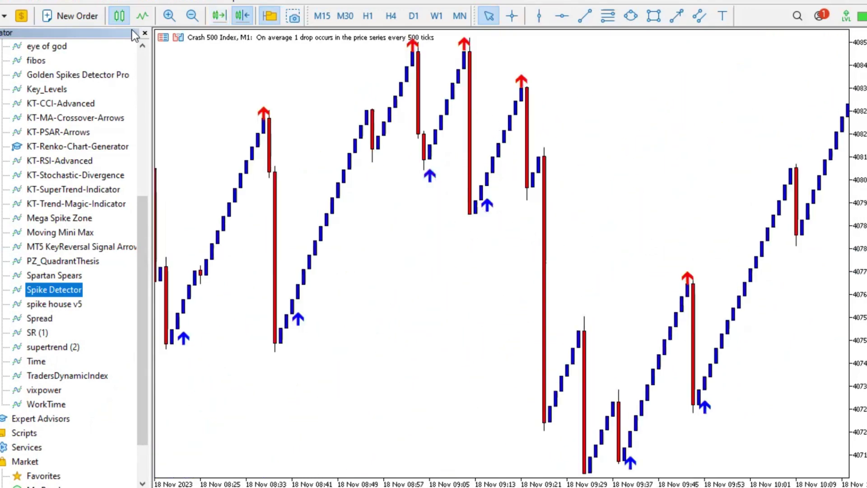
click(144, 33)
Step: Examine the Spike Detector's red and blue arrows against the price spikes back through the earlier M1 history
scroll(365, 272, down, 5)
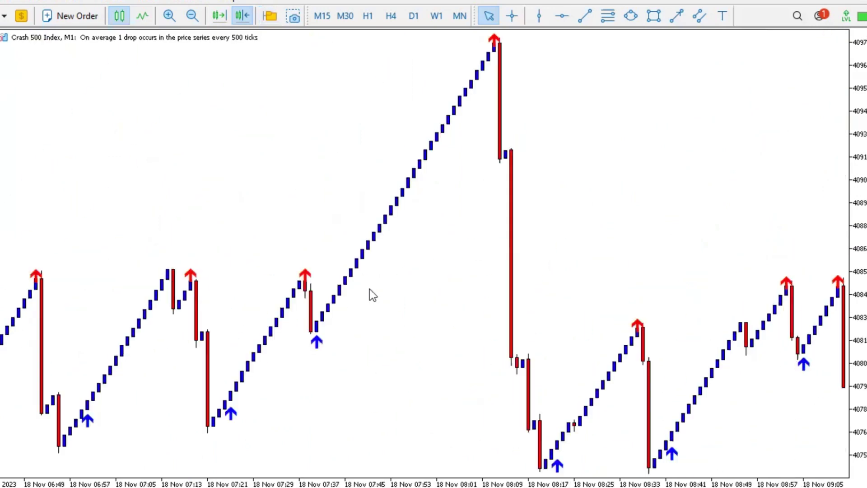
scroll(369, 294, down, 3)
scroll(371, 294, down, 7)
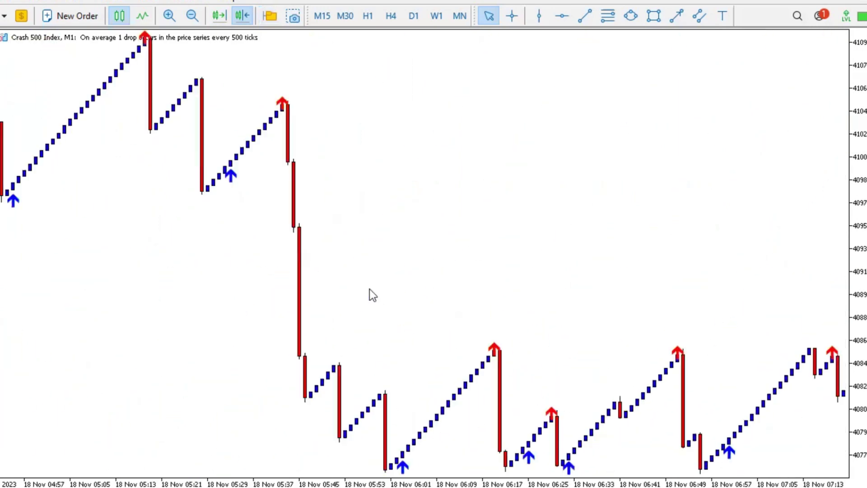
scroll(371, 291, down, 6)
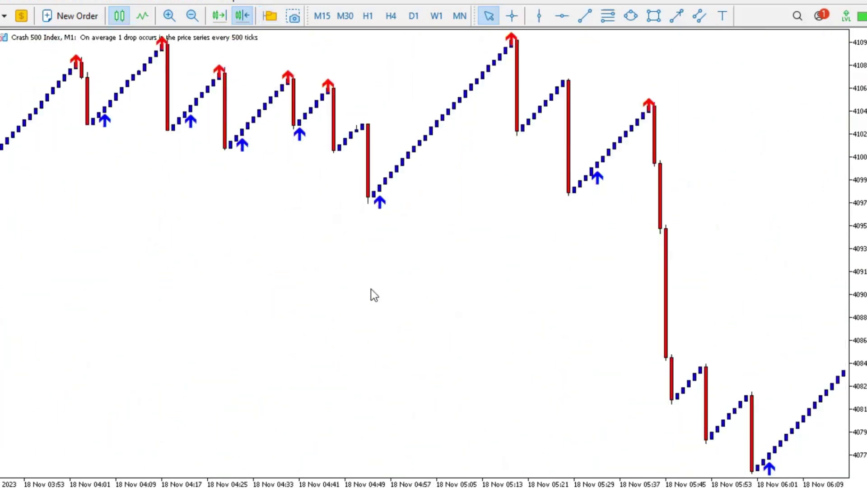
scroll(371, 295, down, 2)
scroll(774, 207, down, 4)
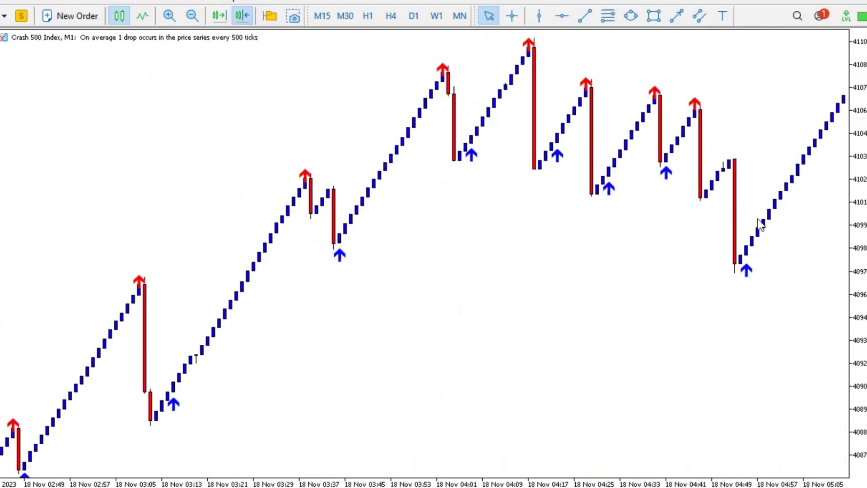
scroll(675, 279, down, 10)
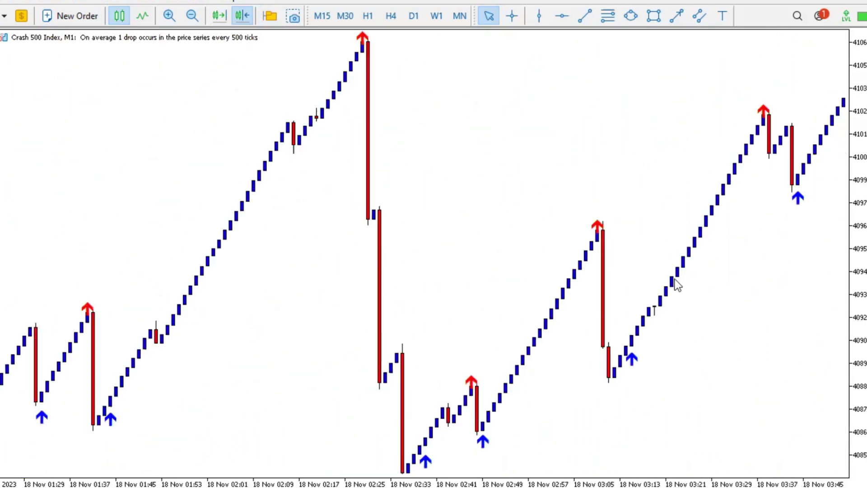
scroll(675, 279, down, 3)
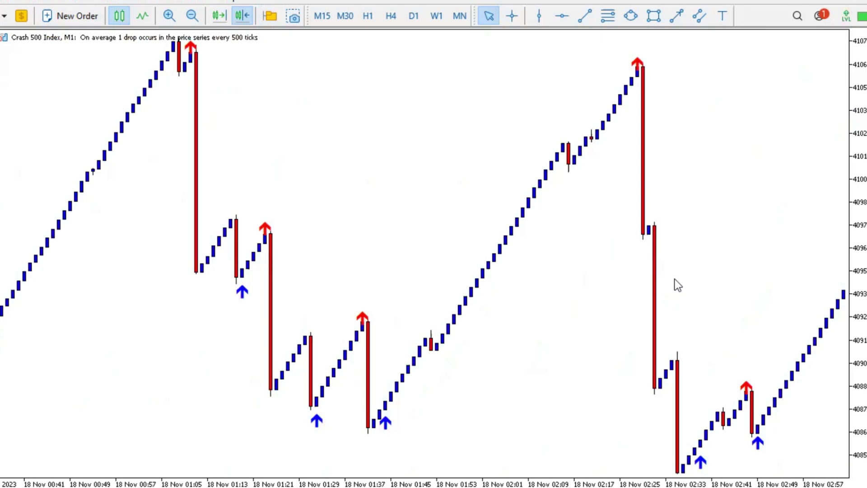
scroll(675, 279, down, 12)
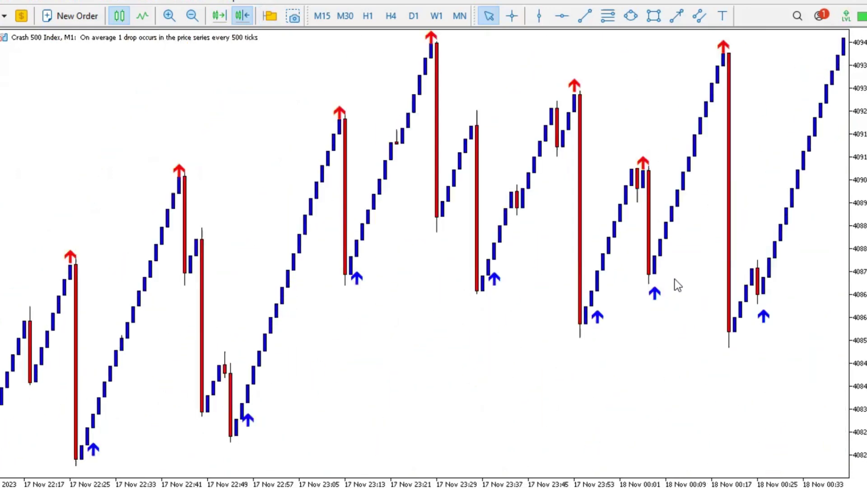
scroll(675, 279, down, 3)
scroll(674, 280, down, 12)
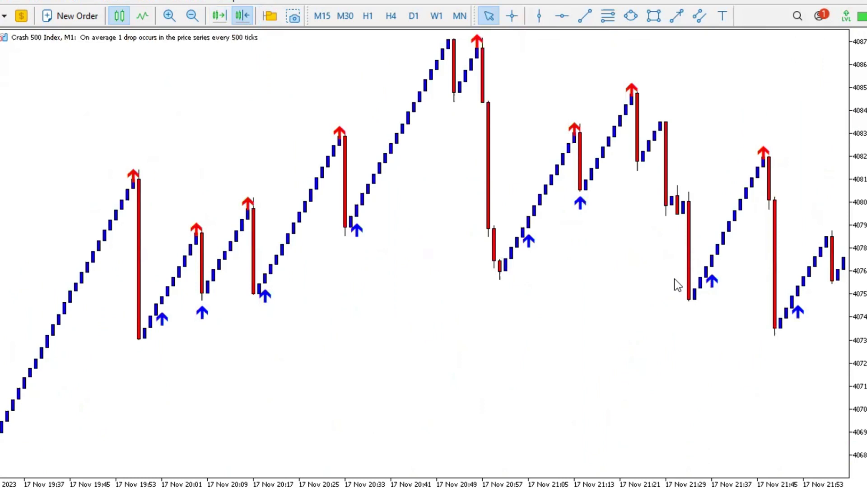
scroll(675, 279, down, 5)
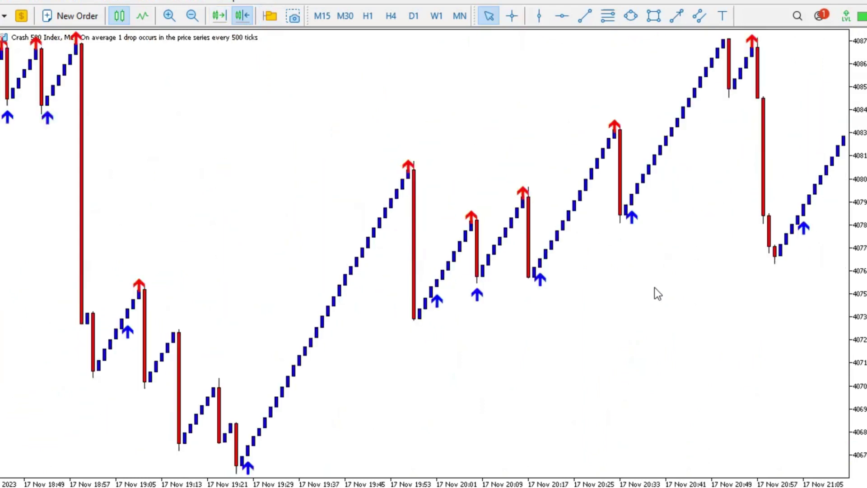
scroll(535, 355, down, 5)
Step: Open the Strategy Tester and select Spike Detector.ex5 as the indicator to test
key(ctrl+r)
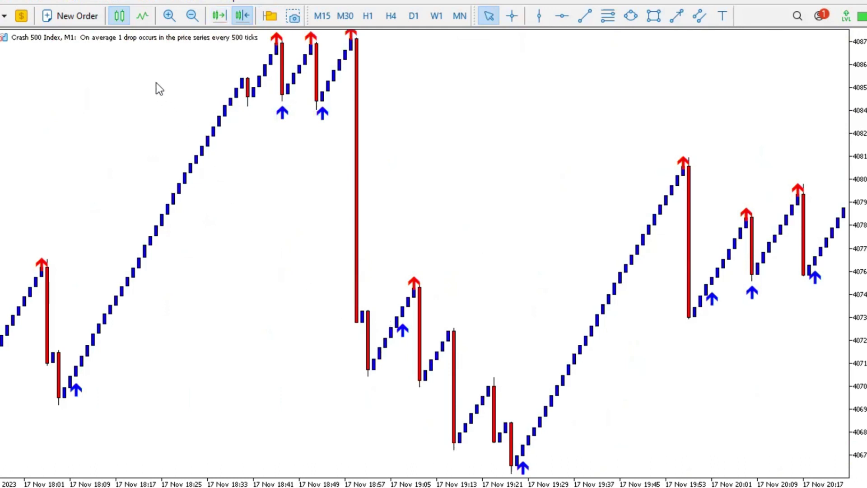
click(36, 0)
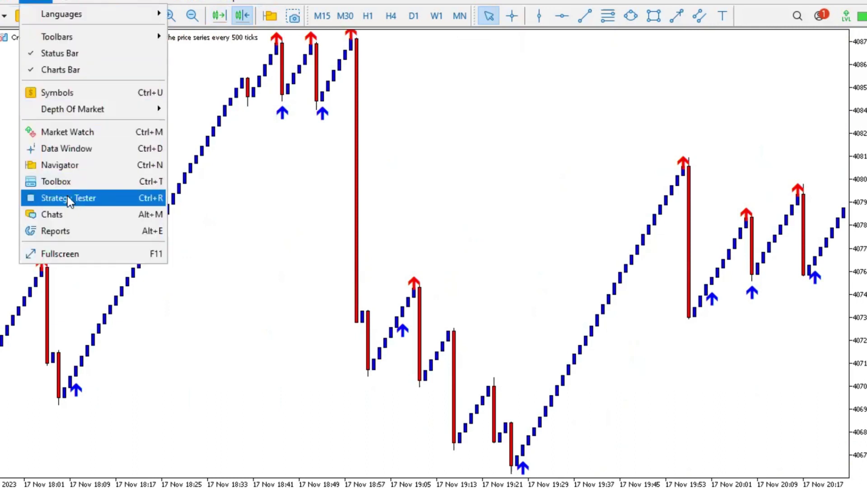
click(164, 203)
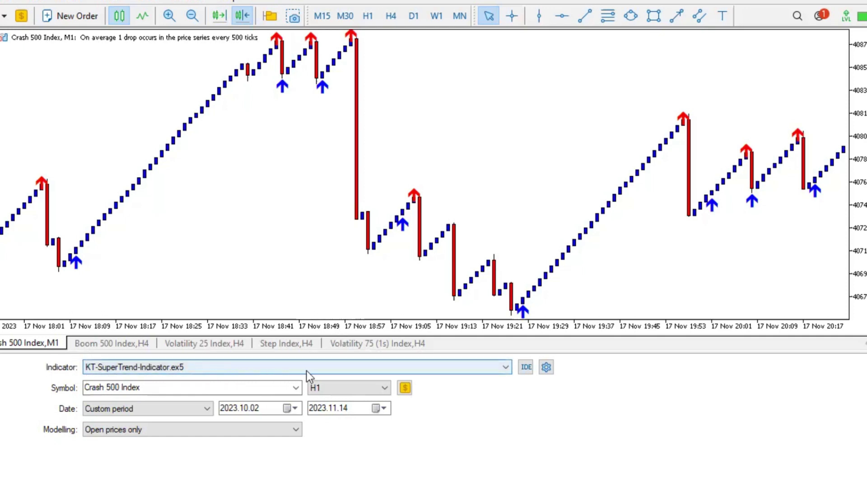
click(398, 371)
scroll(209, 438, down, 5)
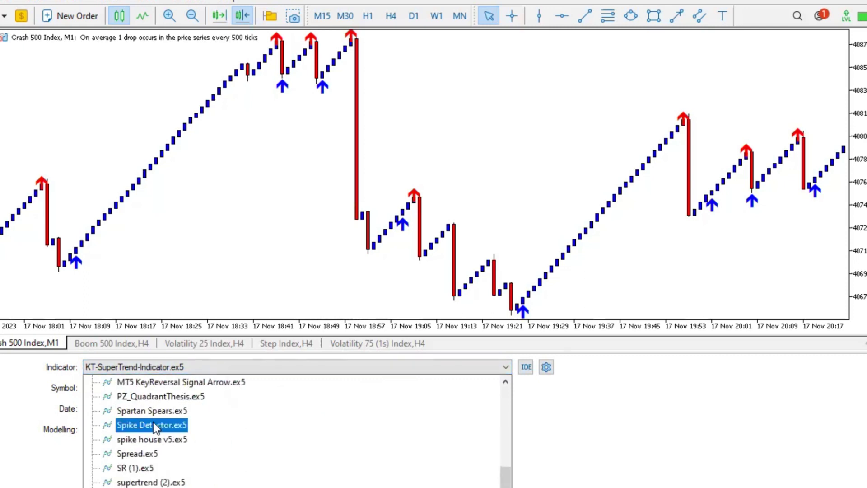
click(155, 427)
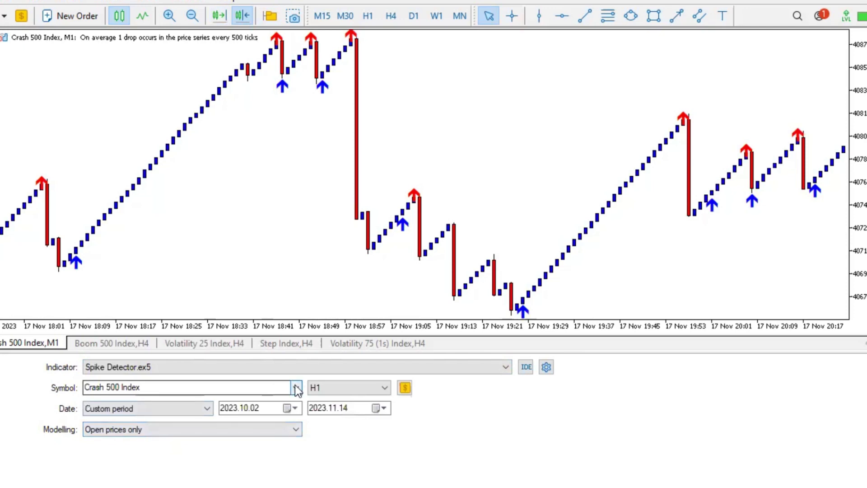
Step: Keep Crash 500 Index as the test symbol and set the test timeframe to M1
click(296, 387)
click(296, 388)
click(388, 391)
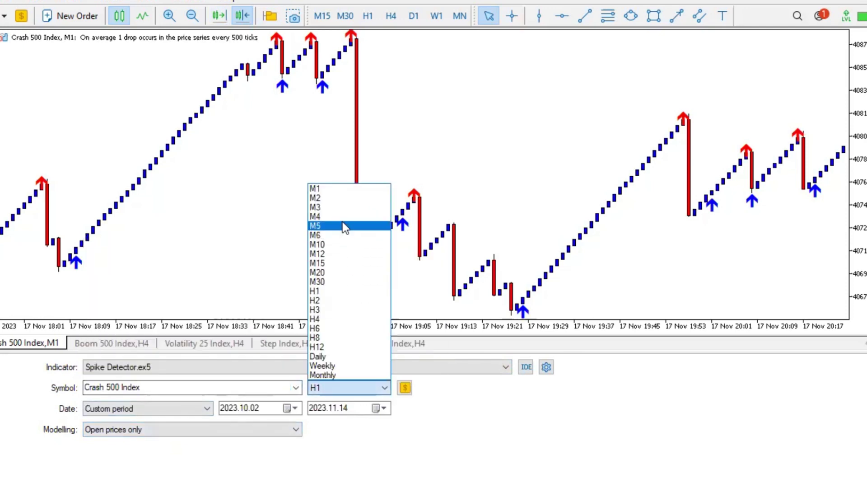
click(341, 192)
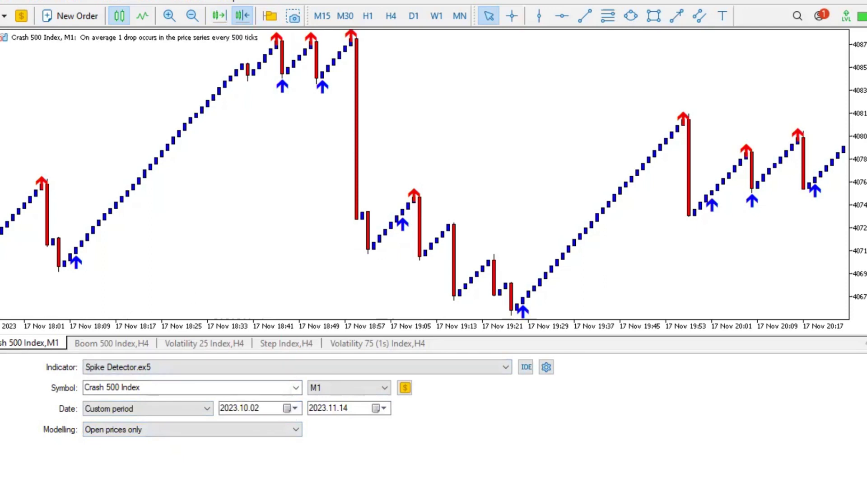
Step: Hide the Strategy Tester and switch the Crash 500 Index chart to the H1 timeframe
key(ctrl+r)
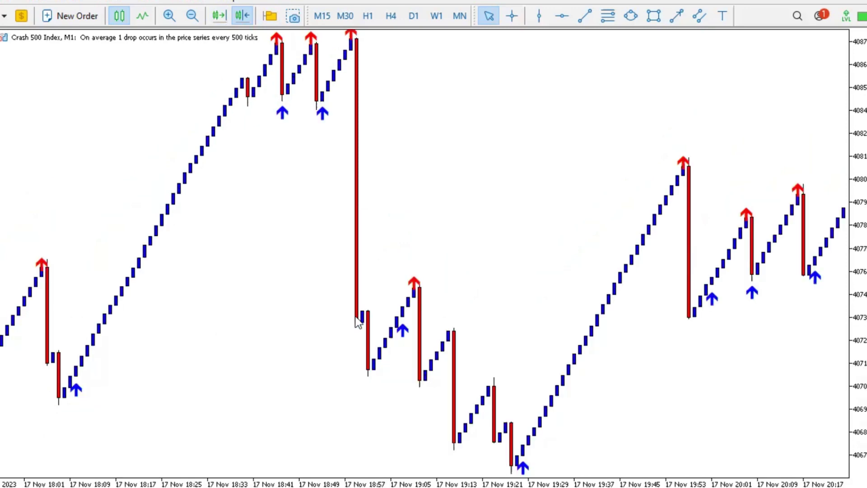
click(368, 15)
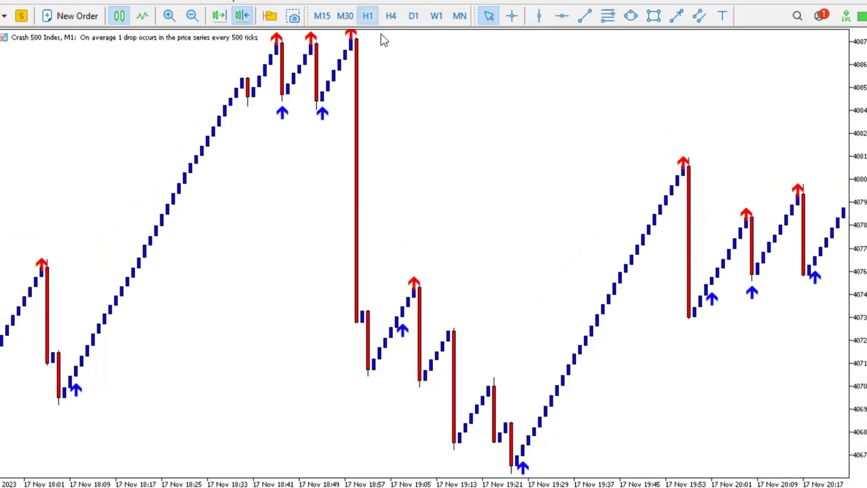
Step: Examine how the Spike Detector arrows line up with highs and lows across the October and November H1 candles
scroll(239, 167, up, 10)
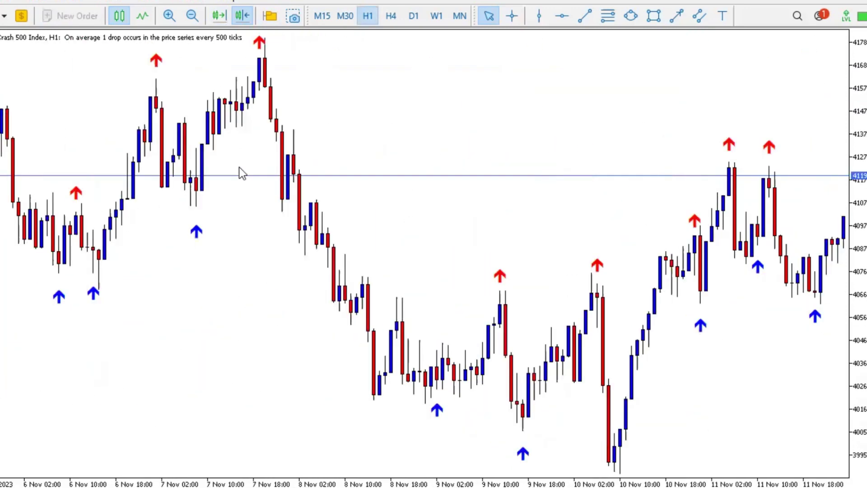
scroll(240, 168, up, 12)
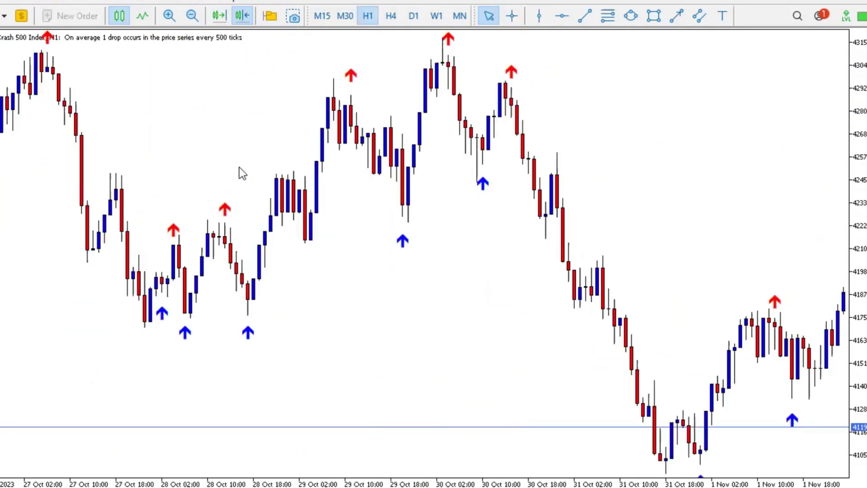
scroll(240, 170, up, 10)
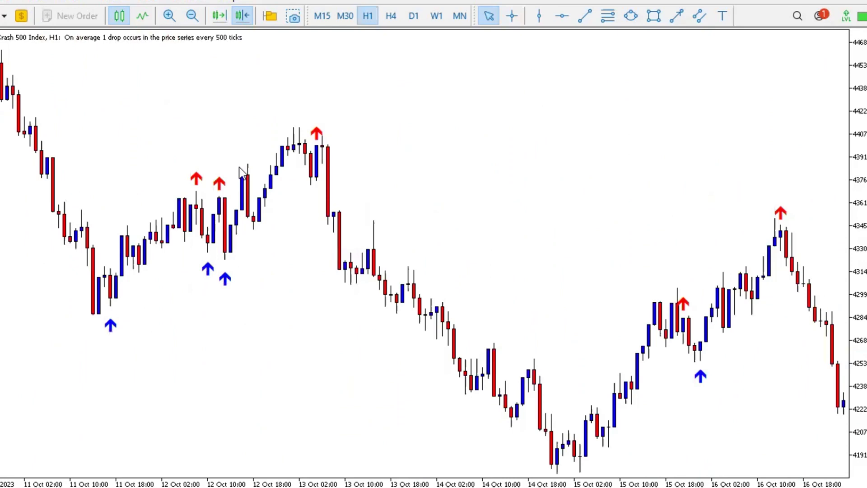
scroll(239, 170, down, 10)
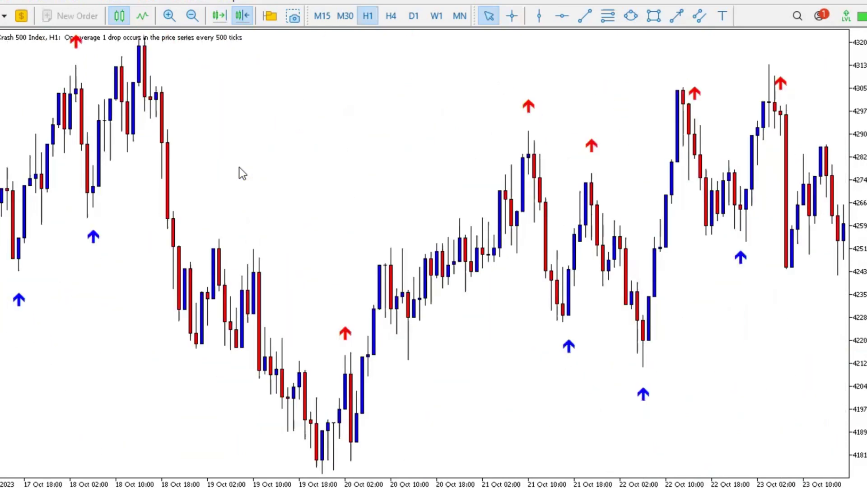
scroll(242, 172, down, 2)
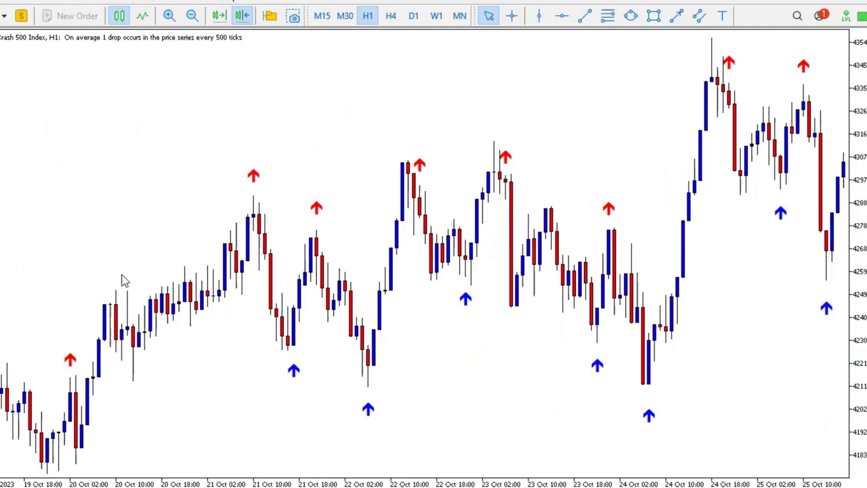
scroll(142, 292, down, 5)
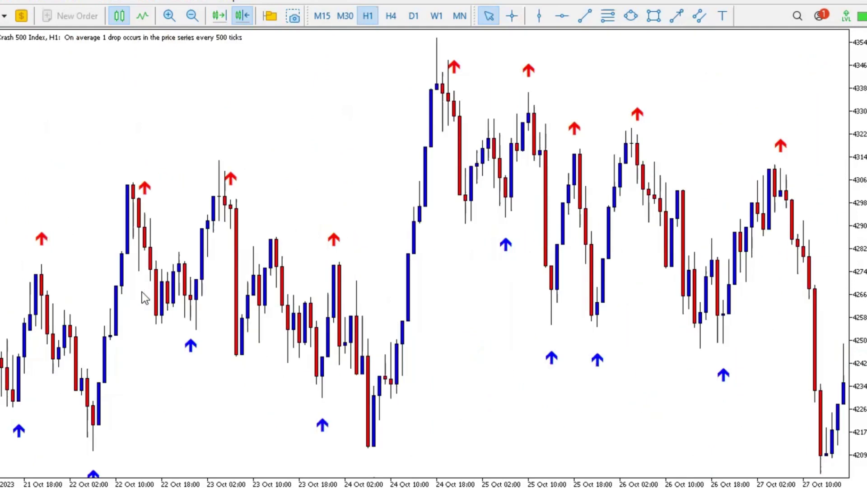
scroll(141, 291, down, 8)
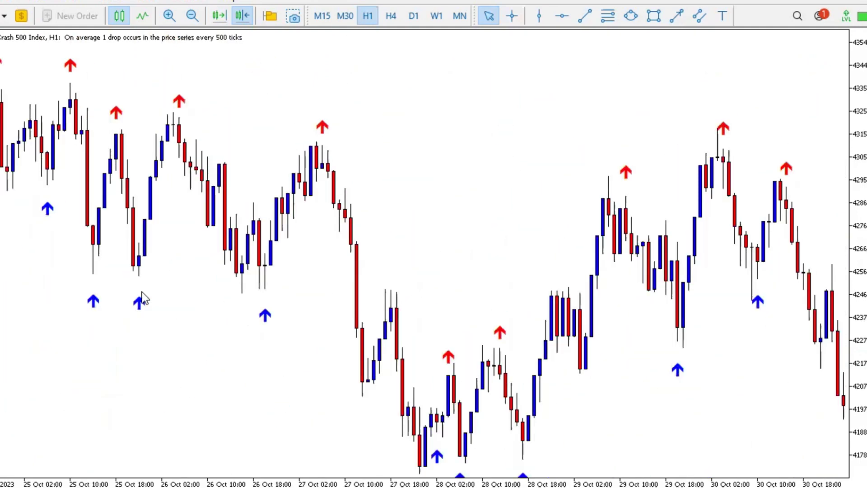
scroll(142, 298, up, 6)
scroll(141, 298, down, 6)
scroll(143, 299, down, 4)
scroll(141, 292, down, 2)
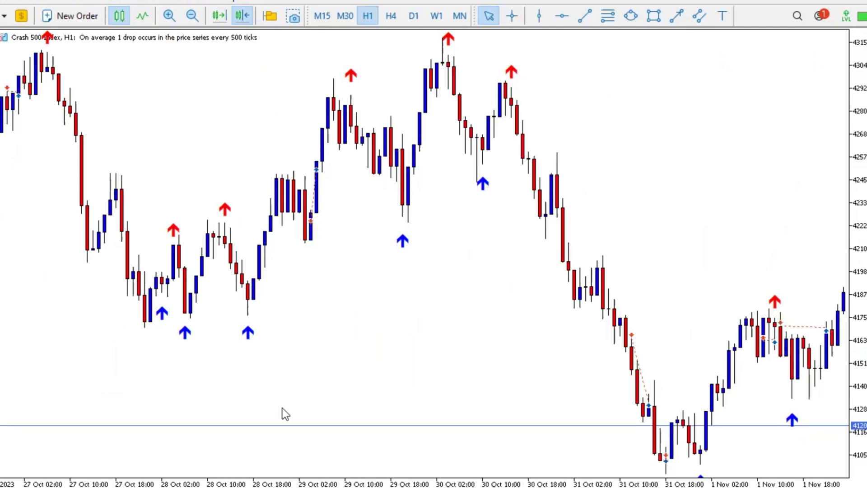
Step: Show the Strategy Tester and set the custom test period from 2023.10.20 to 2023.11.01
key(ctrl+r)
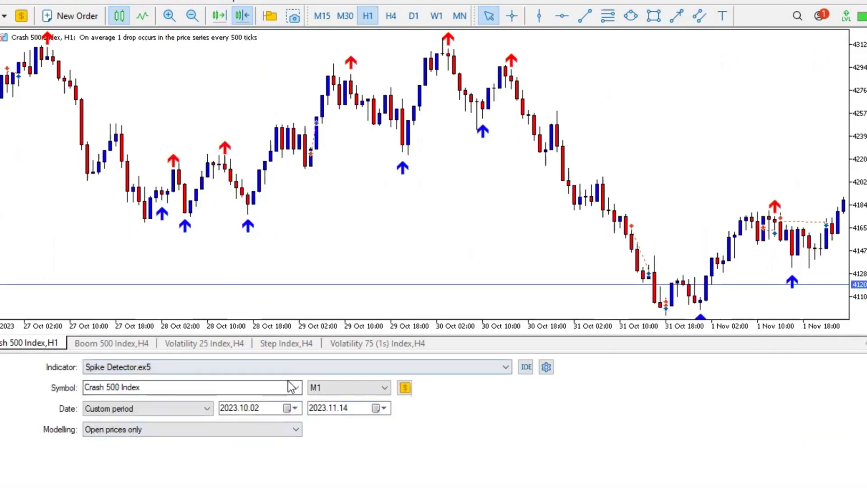
click(290, 408)
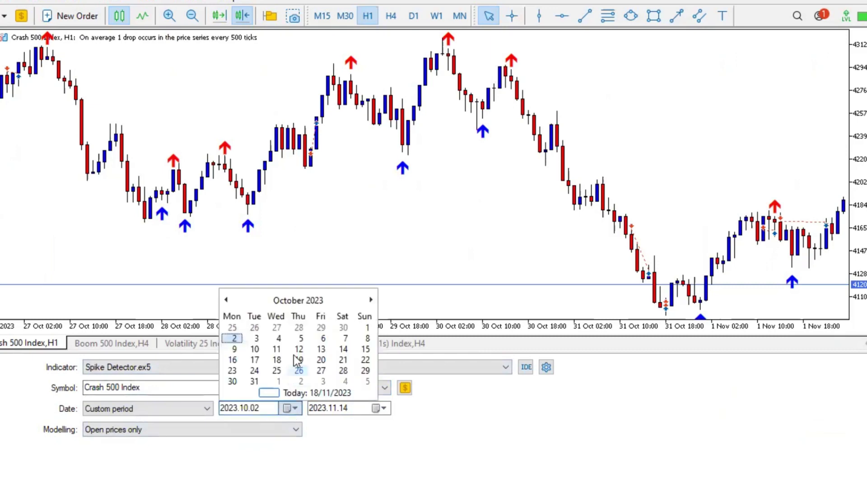
click(317, 360)
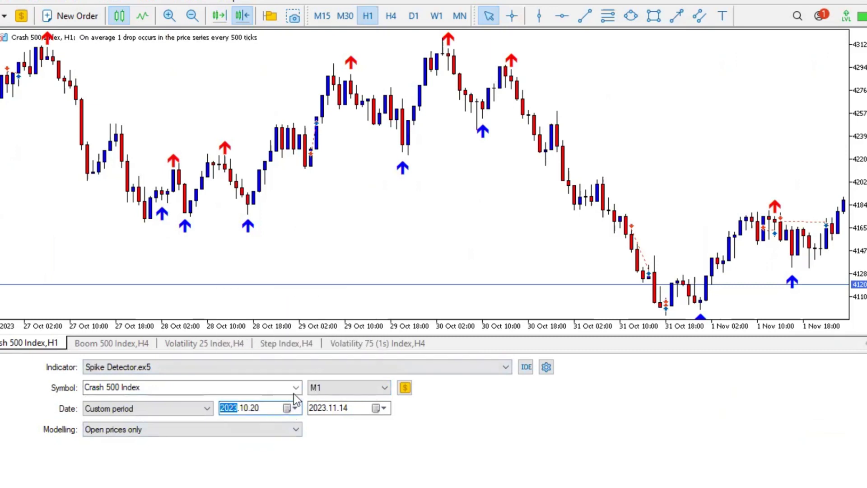
click(380, 408)
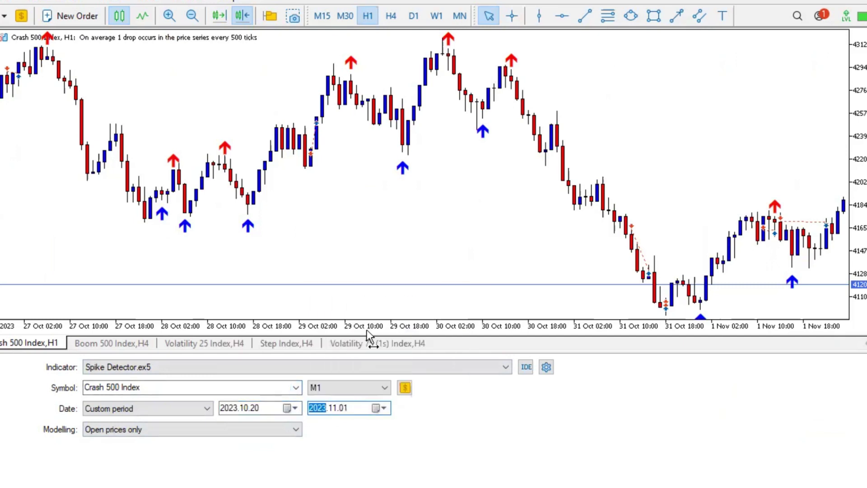
click(367, 327)
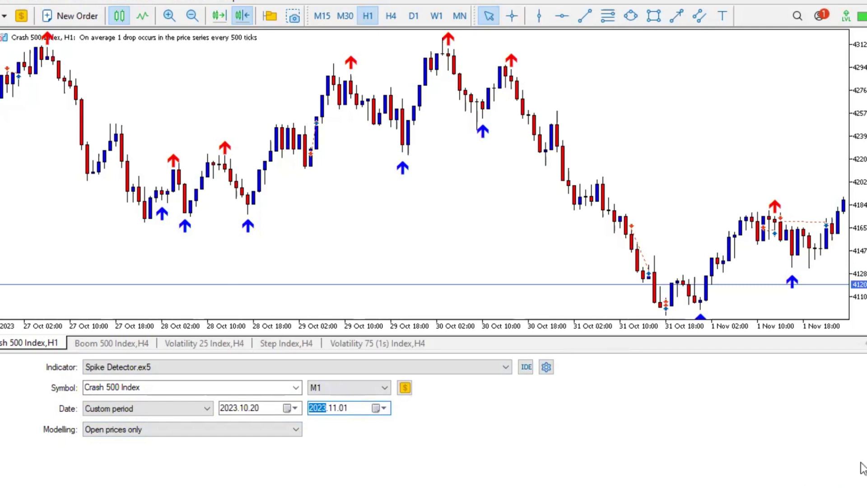
Step: Start the visual test and give its chart the Black on White scheme, no grid, blue bull candles and red bear candles
click(839, 481)
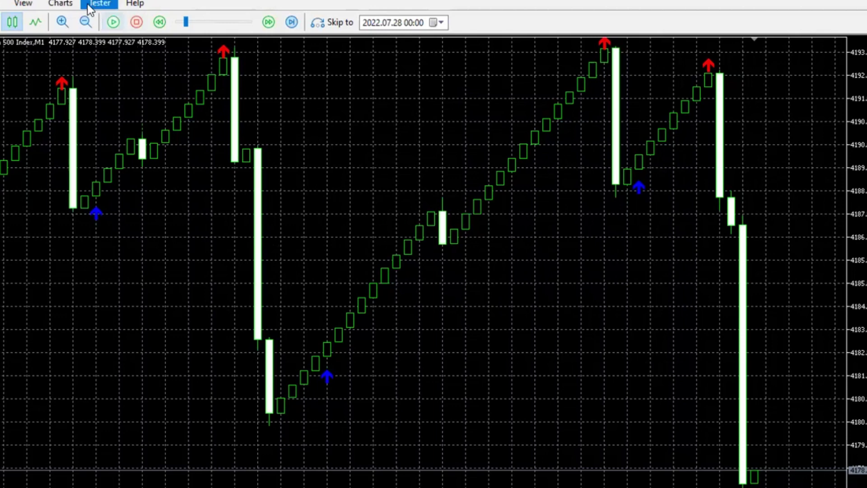
click(43, 5)
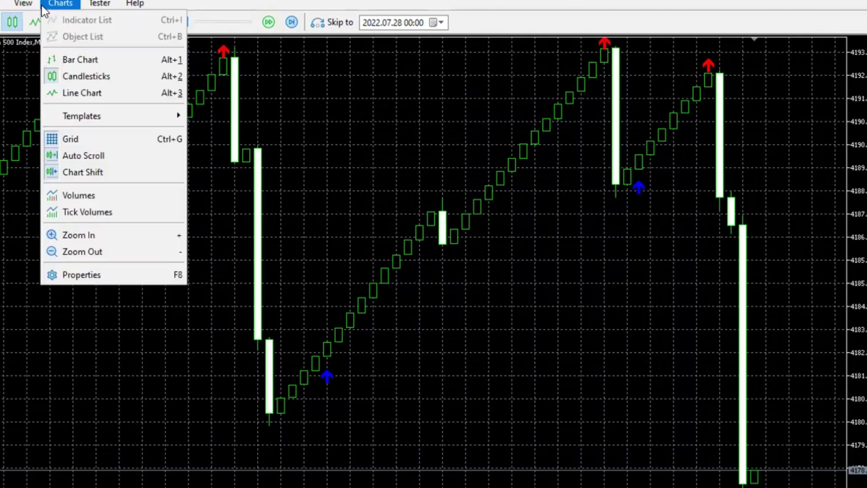
click(92, 276)
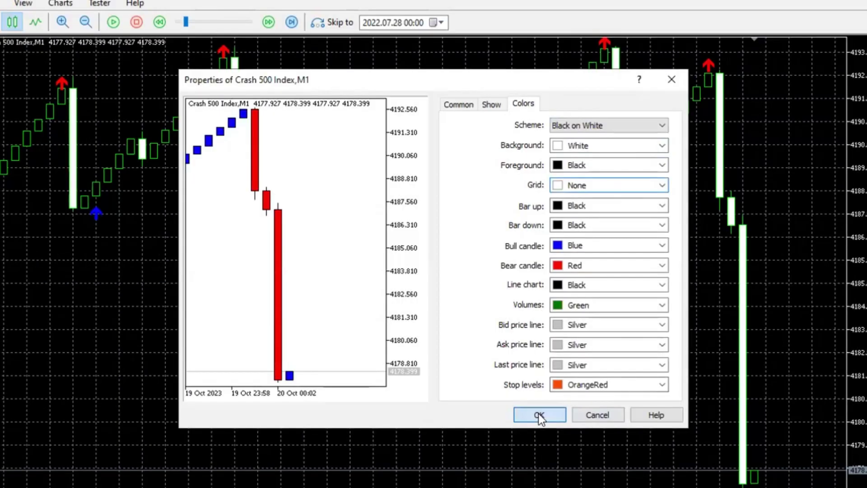
key(Return)
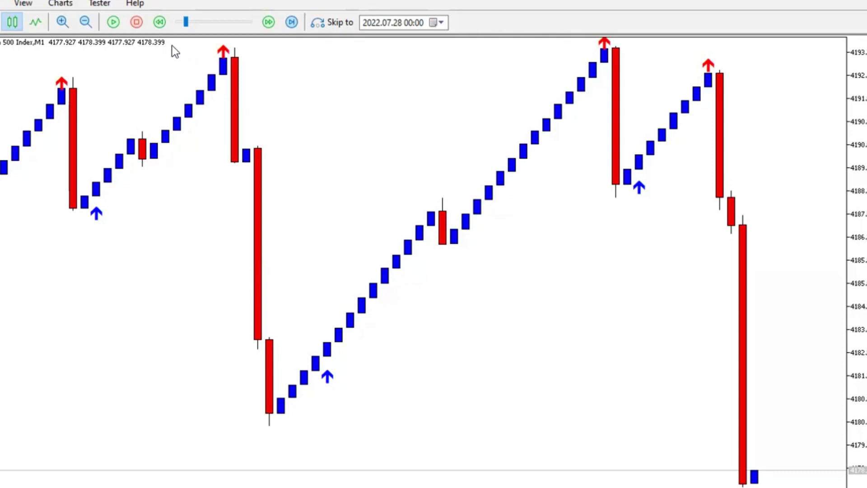
Step: Slow the visual test's playback speed while the Crash 500 Index M1 candles and Spike Detector arrows play
click(184, 23)
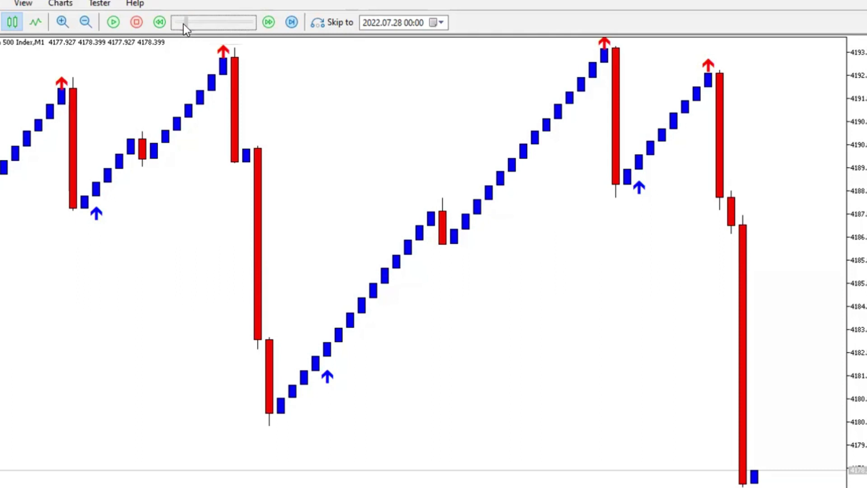
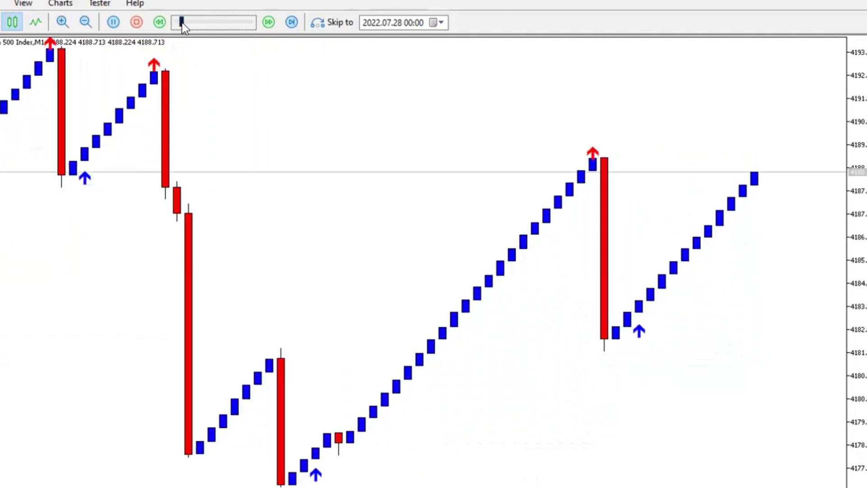
drag(182, 22, 180, 23)
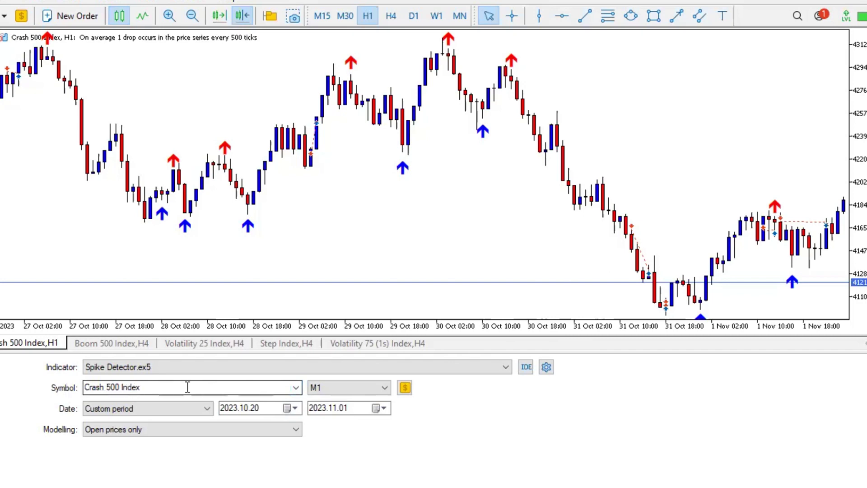
Step: Set Boom 500 Index as the test symbol, and switch the open Boom 500 Index chart to the H1 timeframe
click(295, 387)
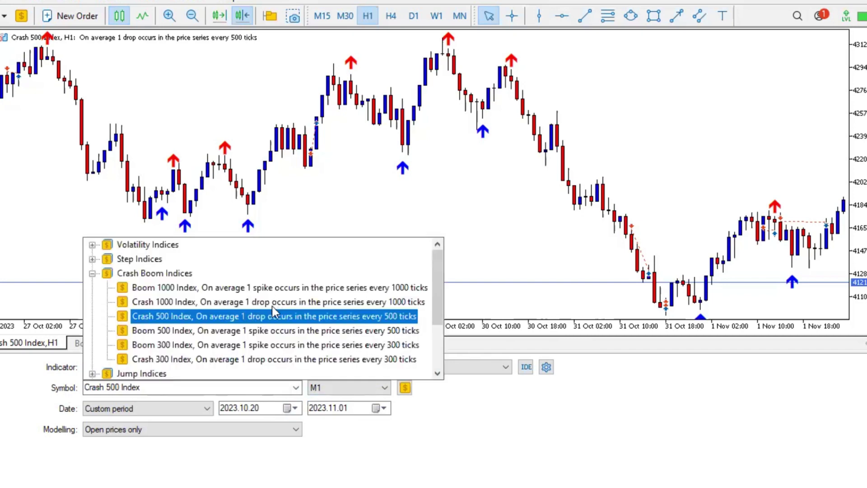
click(235, 335)
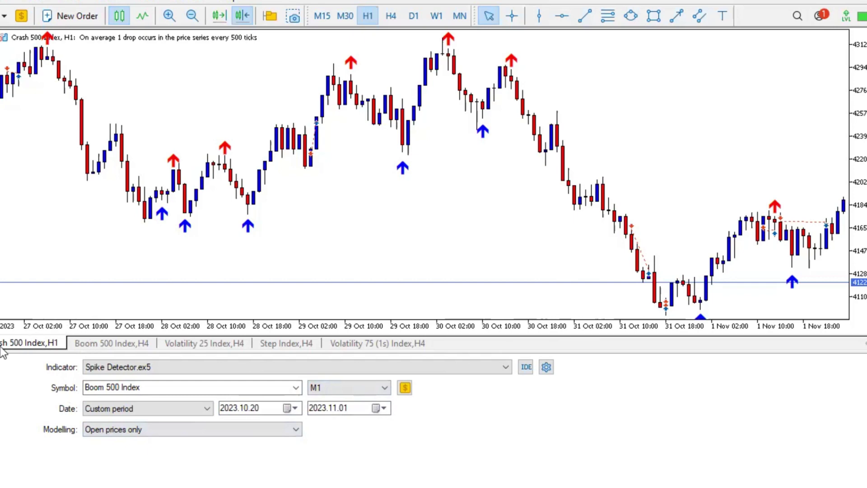
key(ctrl+r)
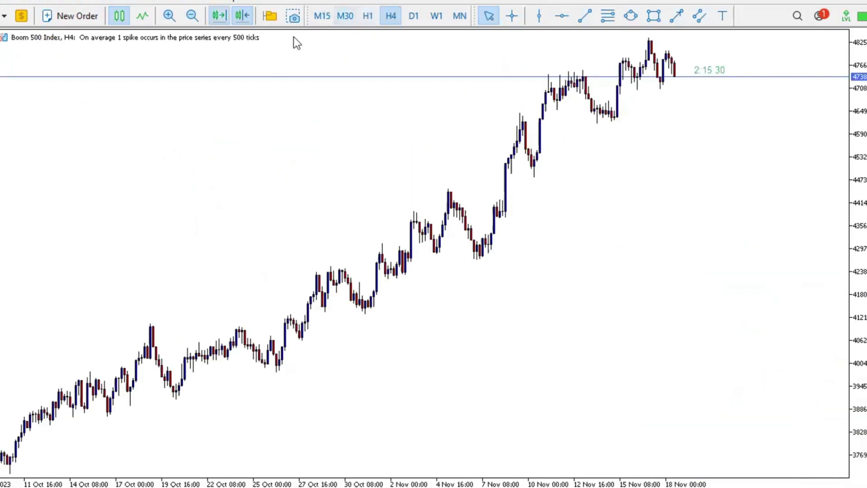
click(367, 16)
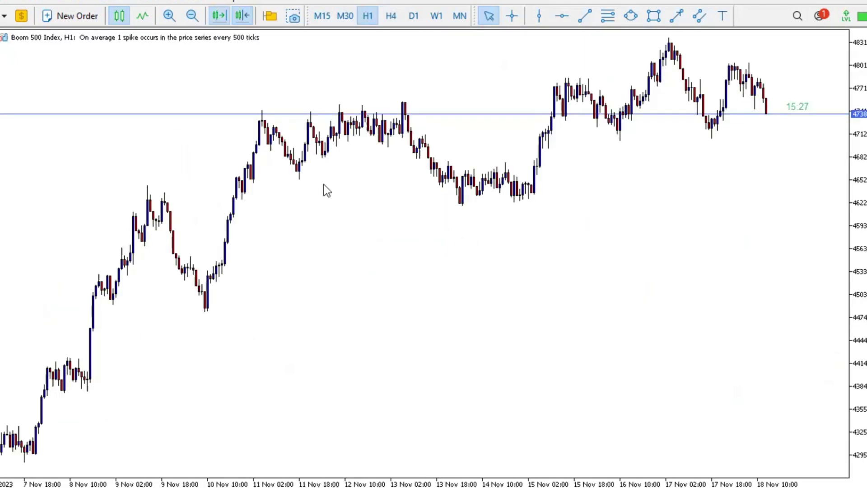
Step: Review the November candles on the Boom 500 Index chart and set the test period from 2023.11.07 to 2023.11.16
scroll(180, 115, down, 3)
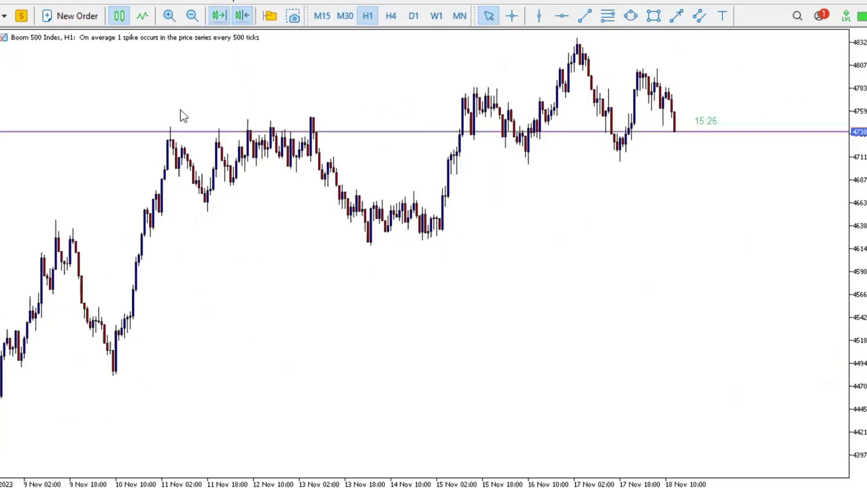
scroll(221, 51, up, 9)
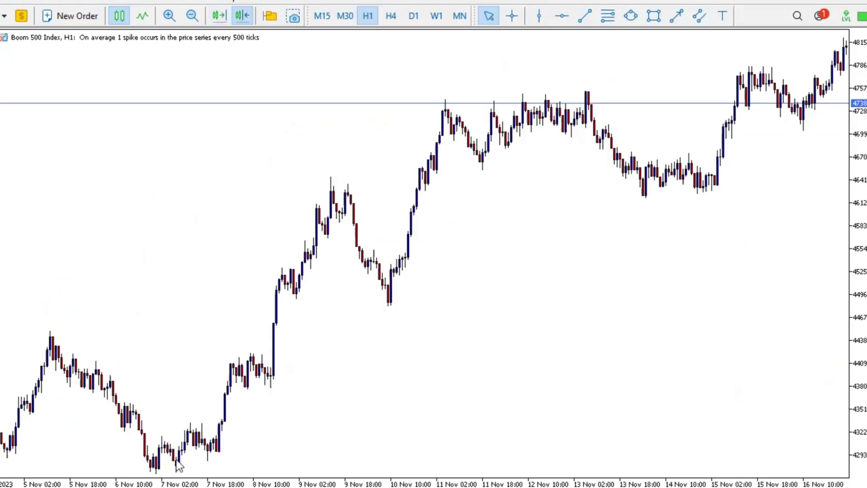
scroll(239, 445, down, 9)
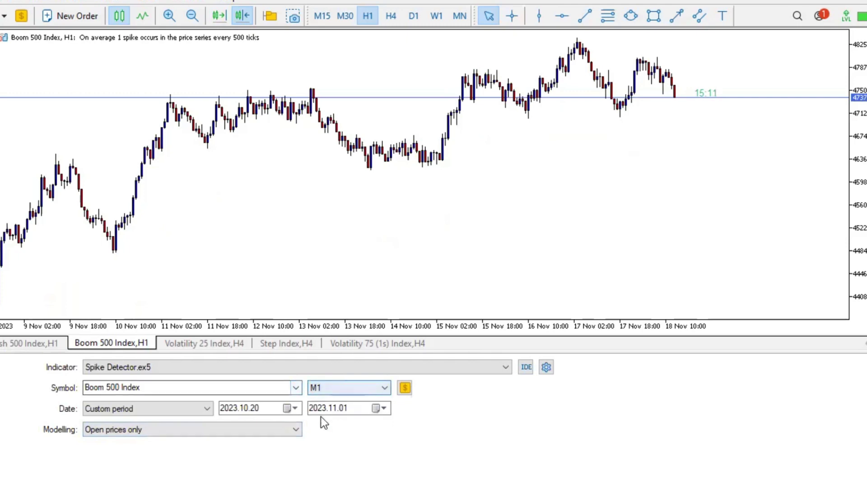
click(290, 408)
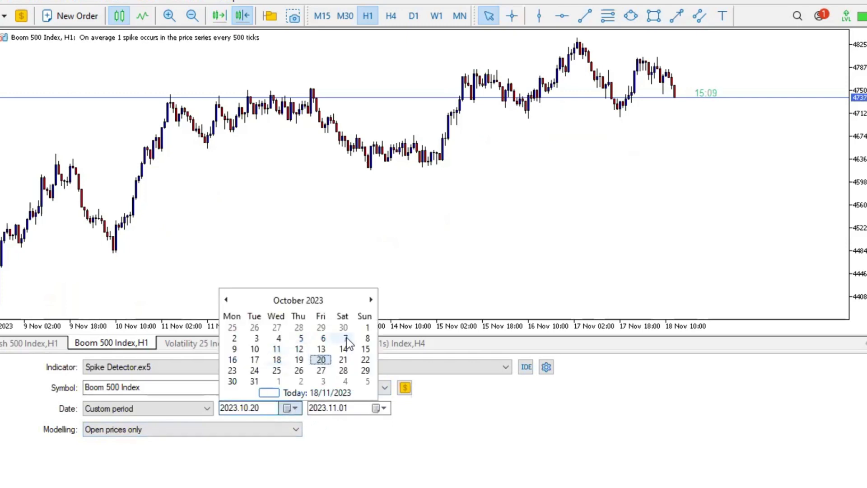
click(371, 300)
click(370, 300)
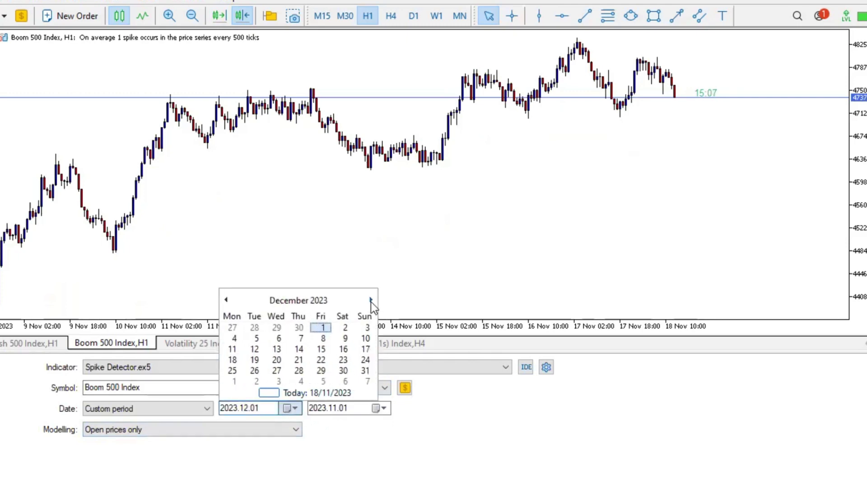
click(226, 300)
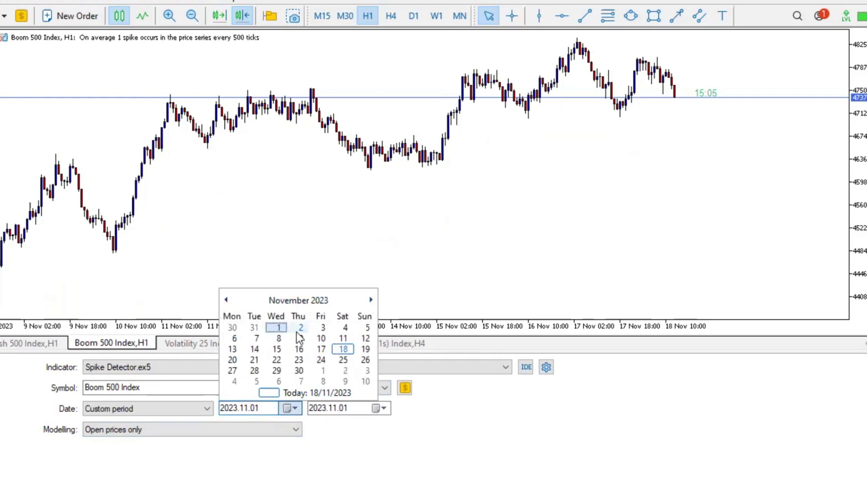
click(254, 337)
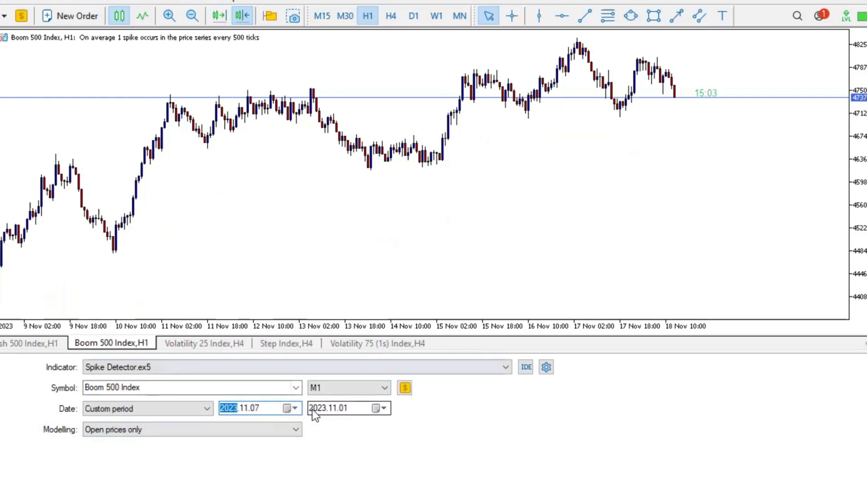
click(383, 408)
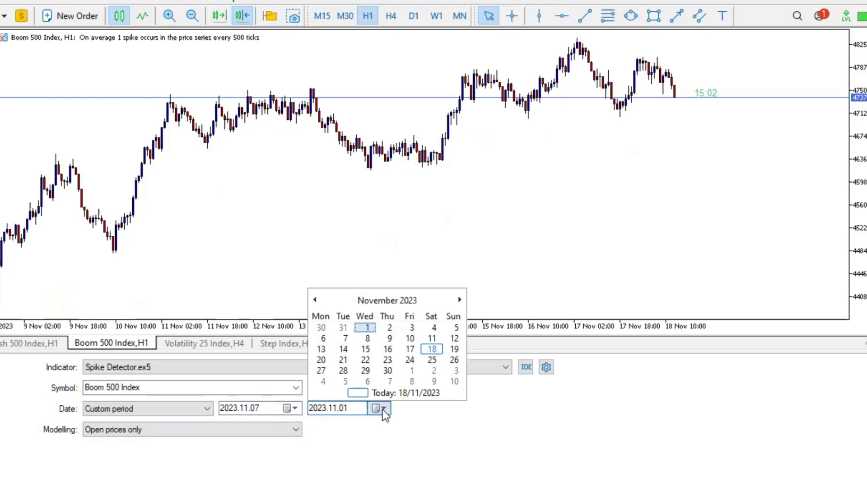
click(388, 351)
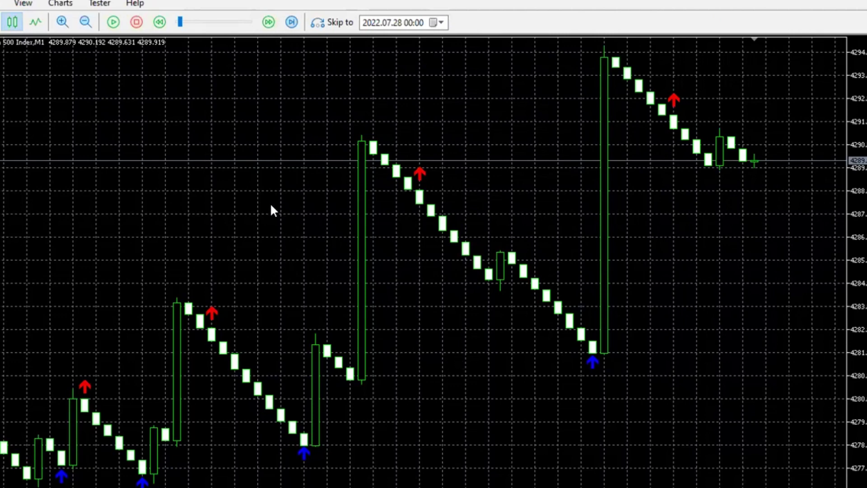
Step: Recolour the Boom 500 Index test chart as Black on White without grid, with blue bull and red bear candles, and start playback
click(28, 4)
mouse_move(60, 4)
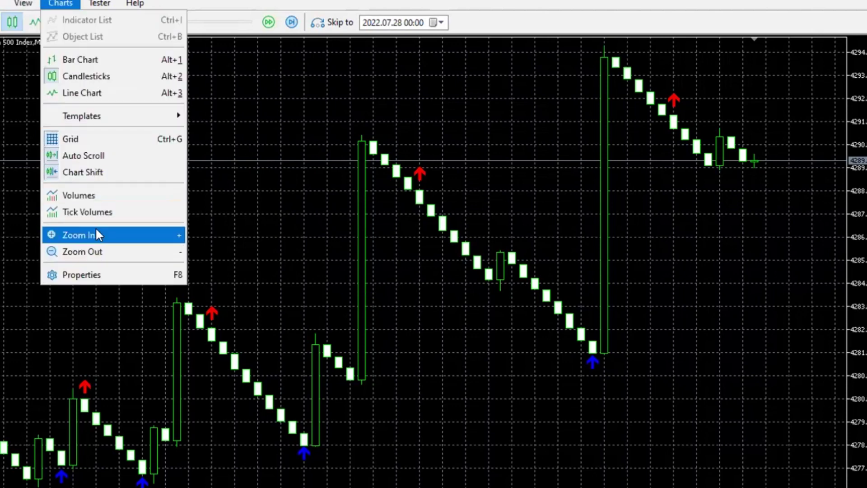
click(103, 276)
click(634, 206)
click(633, 206)
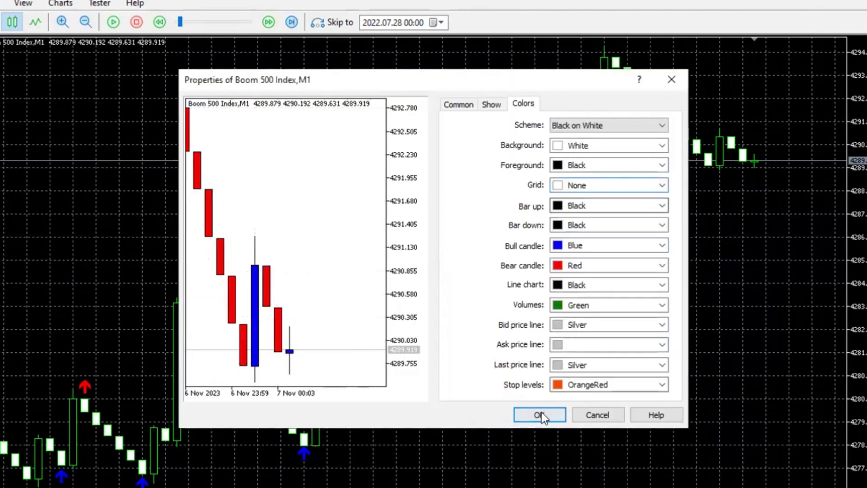
click(541, 414)
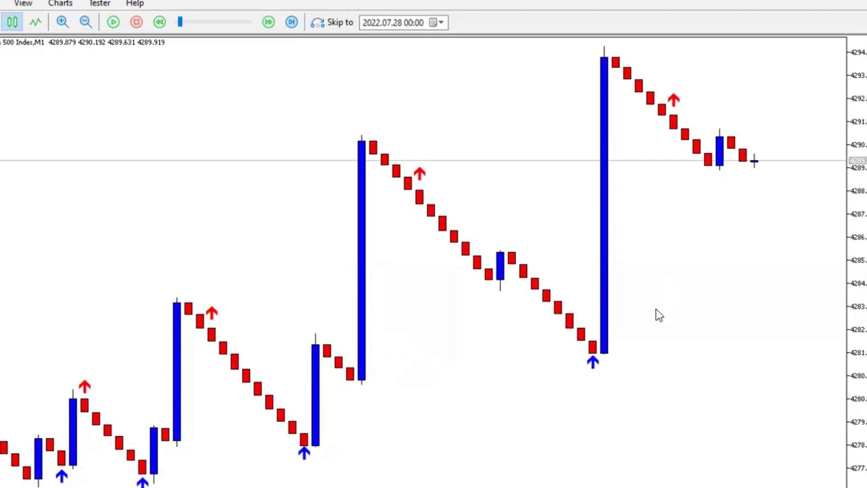
click(115, 20)
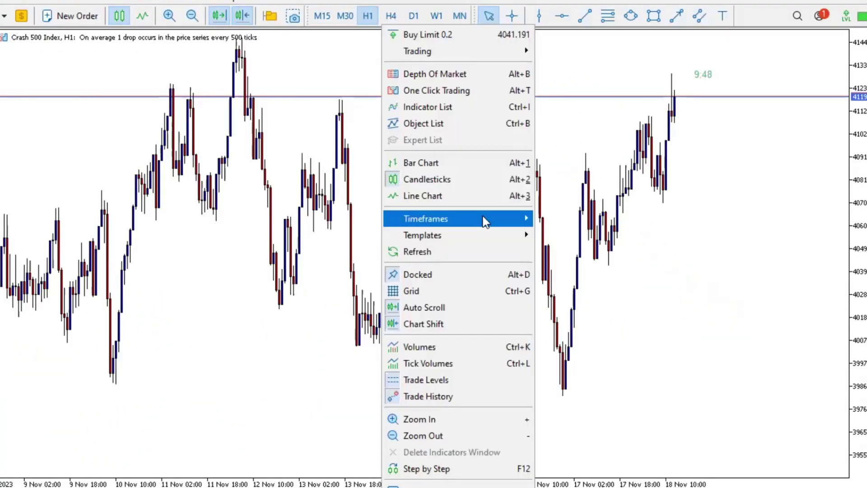
Step: Switch the main Crash 500 Index chart to the M5 timeframe and enlarge its candles by two zoom levels
mouse_move(519, 219)
click(586, 238)
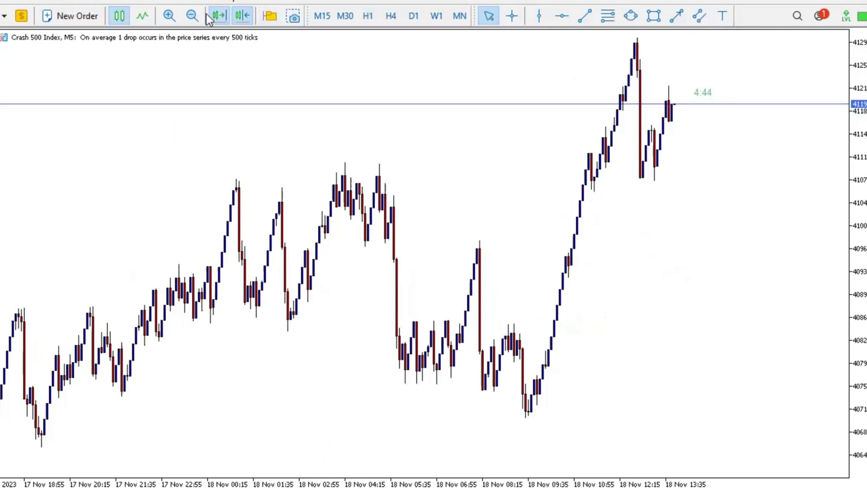
click(169, 17)
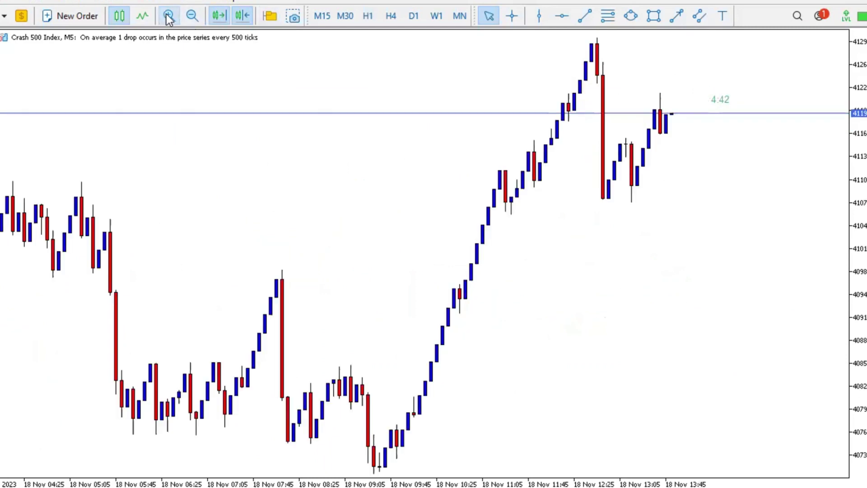
click(169, 17)
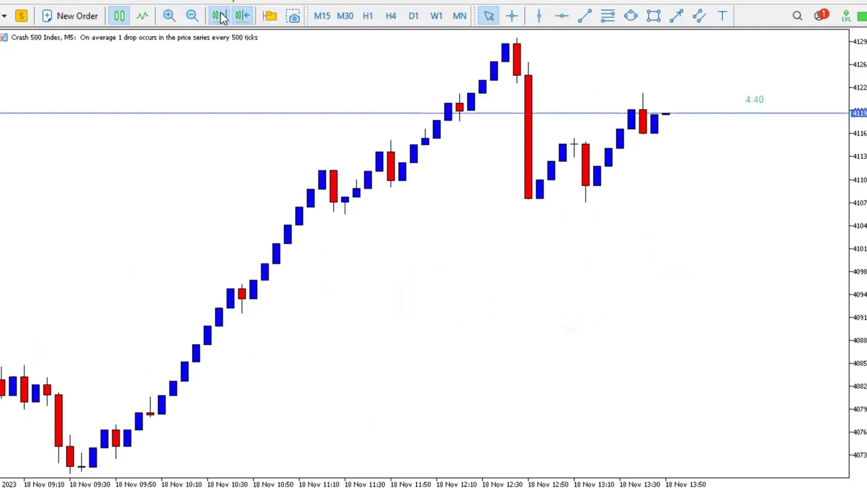
Step: Turn off auto scroll and bring the early hours of 18 November into view on the M5 chart
click(221, 13)
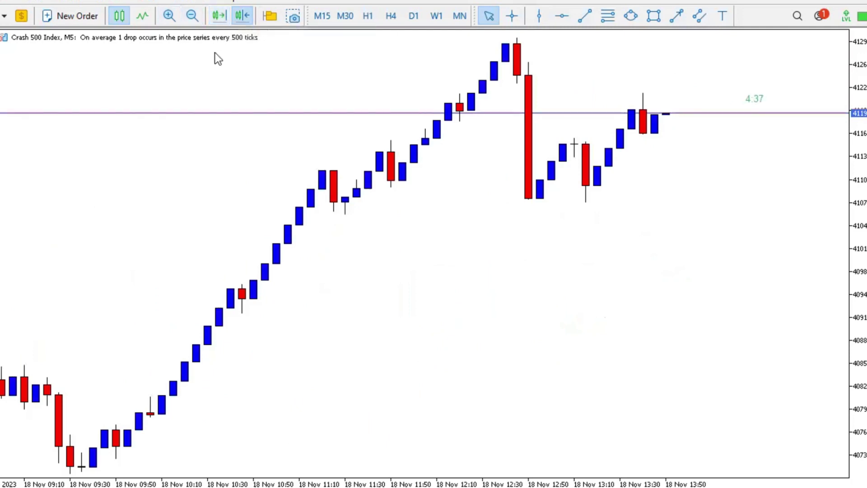
scroll(264, 200, up, 5)
scroll(266, 203, up, 5)
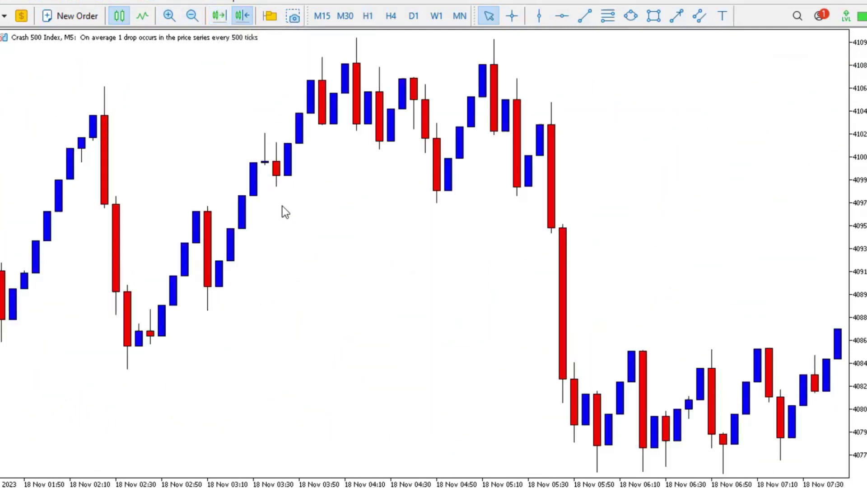
scroll(283, 206, up, 1)
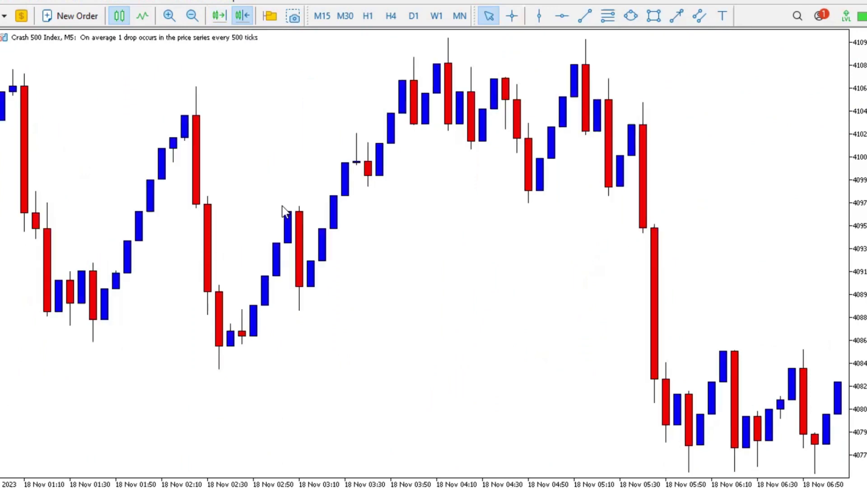
Step: Examine the Crash 500 M5 price swings across 17 and 18 November with the candles one zoom level smaller
scroll(283, 206, up, 10)
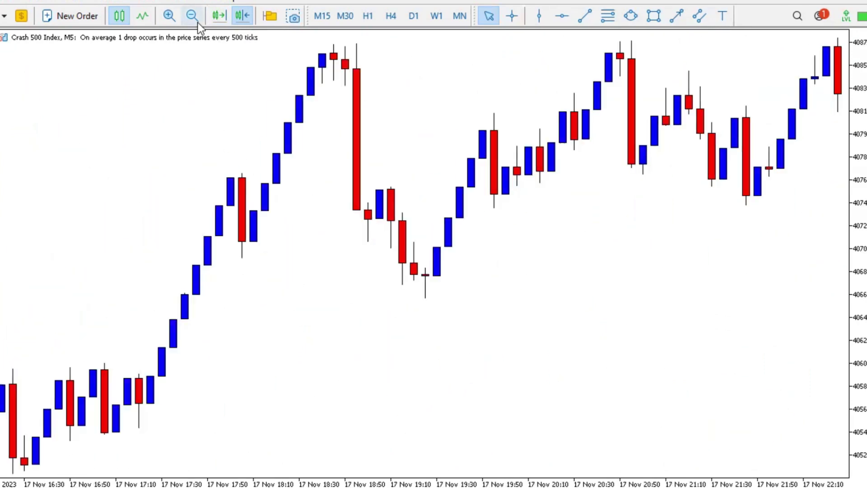
click(198, 22)
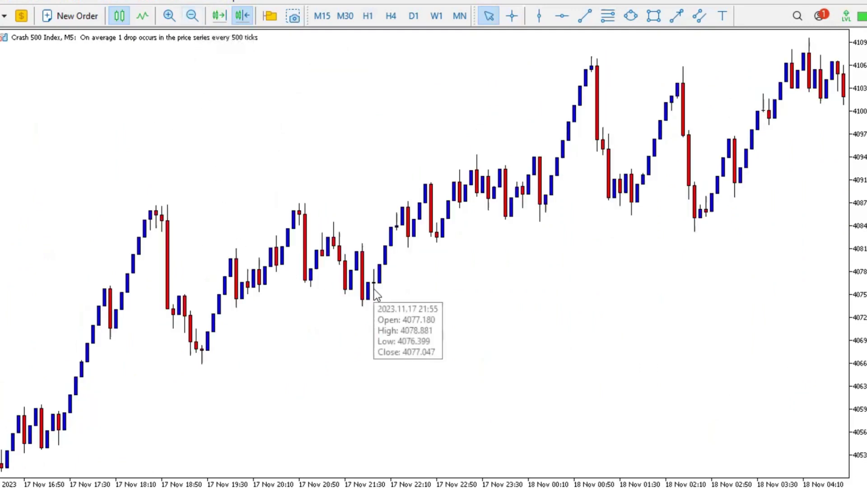
scroll(374, 289, down, 10)
scroll(373, 289, down, 2)
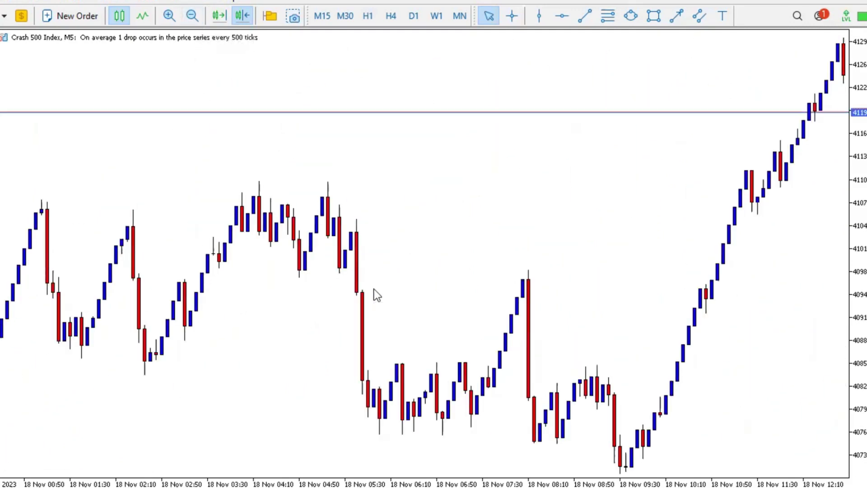
scroll(373, 289, down, 5)
scroll(373, 289, up, 8)
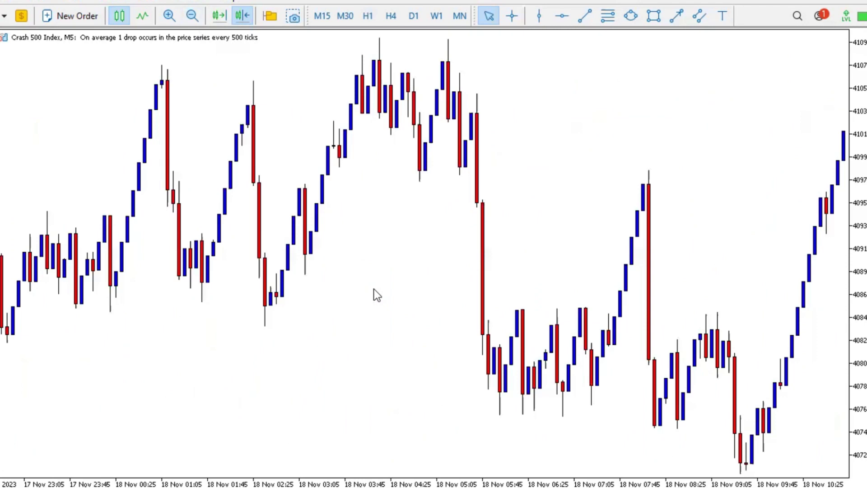
scroll(373, 289, up, 2)
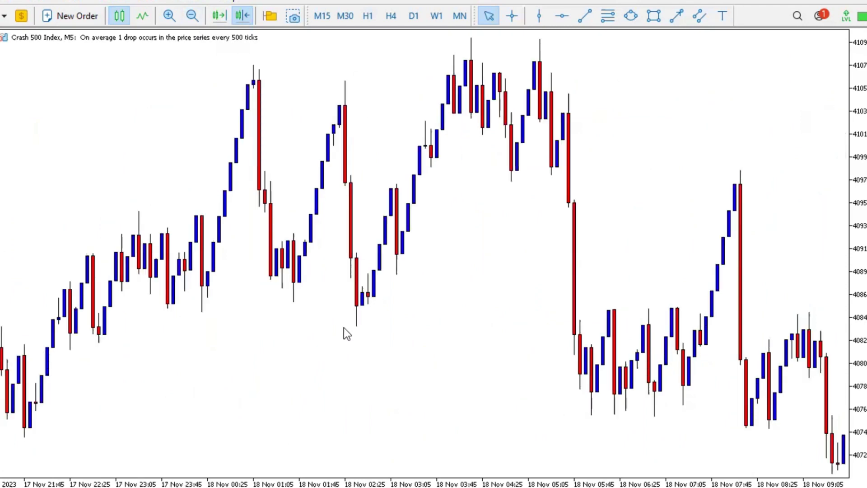
scroll(343, 327, up, 8)
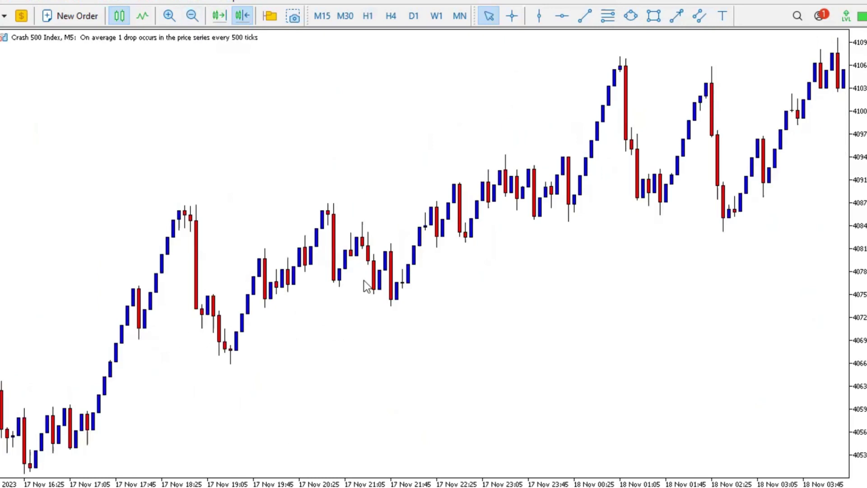
scroll(364, 280, up, 4)
scroll(139, 386, up, 4)
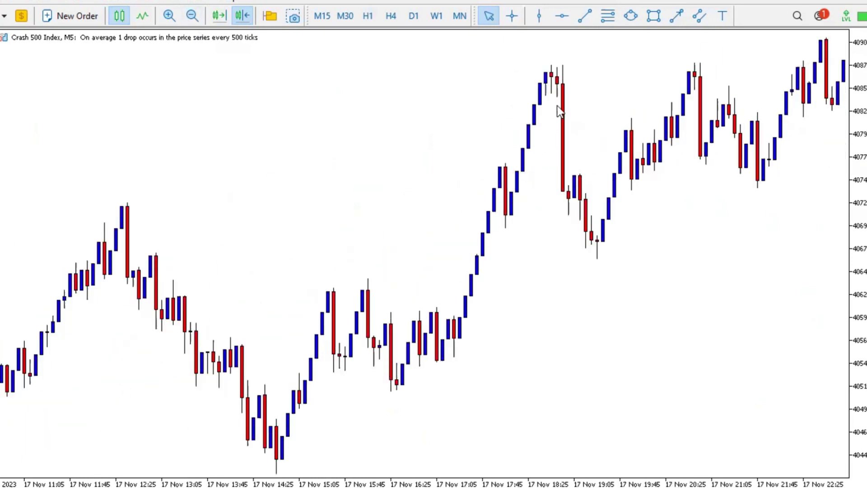
Step: Trace the rising swings in red freehand from the 17 November 14:45 low to the high at about 01:05 on 18 November, and erase most strokes
drag(557, 240, 395, 32)
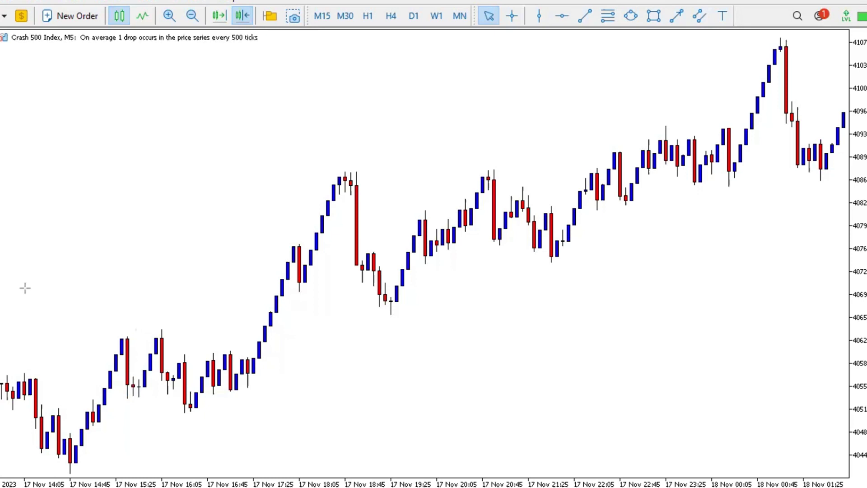
mouse_move(68, 463)
mouse_down()
mouse_move(126, 335)
mouse_move(198, 396)
mouse_move(230, 350)
mouse_move(337, 260)
mouse_move(365, 185)
mouse_move(381, 301)
mouse_move(476, 205)
mouse_move(503, 160)
mouse_move(569, 227)
mouse_move(567, 239)
mouse_move(650, 156)
mouse_move(756, 83)
mouse_move(787, 43)
mouse_move(808, 125)
mouse_move(819, 167)
mouse_up()
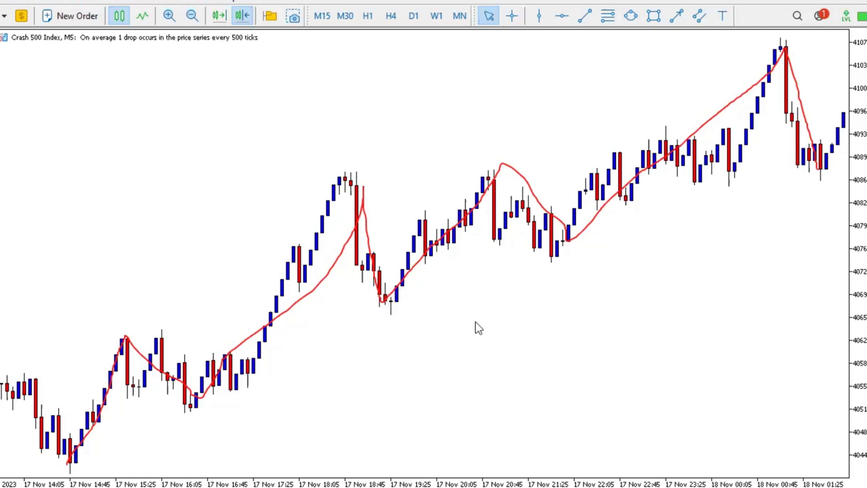
drag(687, 280, 27, 51)
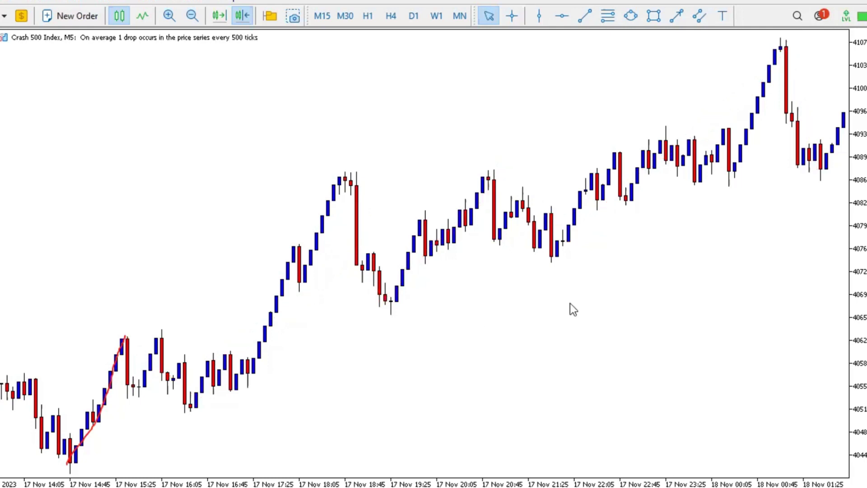
Step: Trace the 18 November swings in red freehand from about 02:35 through the double top, the sharp drop and the pullback towards 08:00
scroll(569, 305, down, 10)
scroll(413, 226, down, 2)
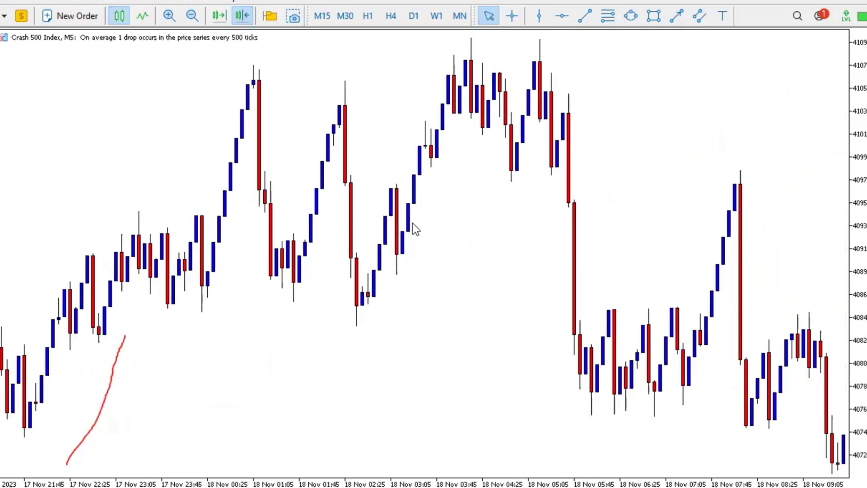
scroll(473, 190, down, 3)
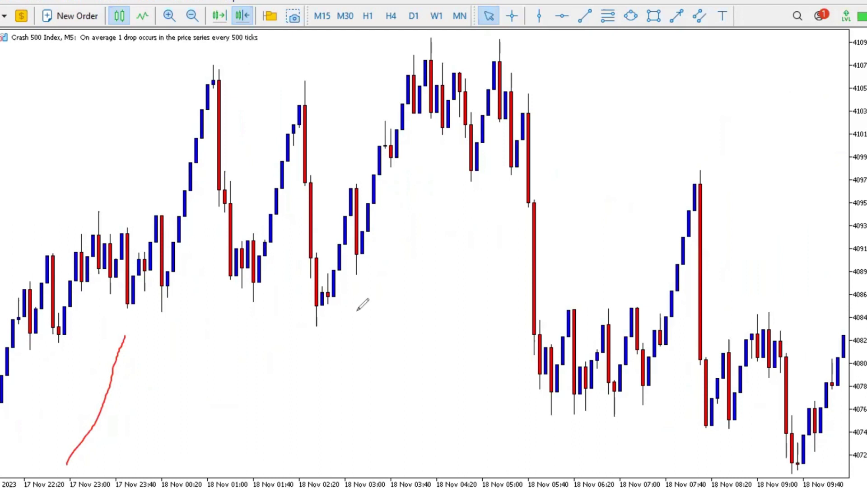
mouse_move(315, 313)
mouse_down()
mouse_move(353, 222)
mouse_move(354, 190)
mouse_move(367, 253)
mouse_move(411, 153)
mouse_move(422, 56)
mouse_move(473, 144)
mouse_move(474, 164)
mouse_move(493, 106)
mouse_move(496, 45)
mouse_move(515, 162)
mouse_move(528, 101)
mouse_move(531, 112)
mouse_move(552, 375)
mouse_up()
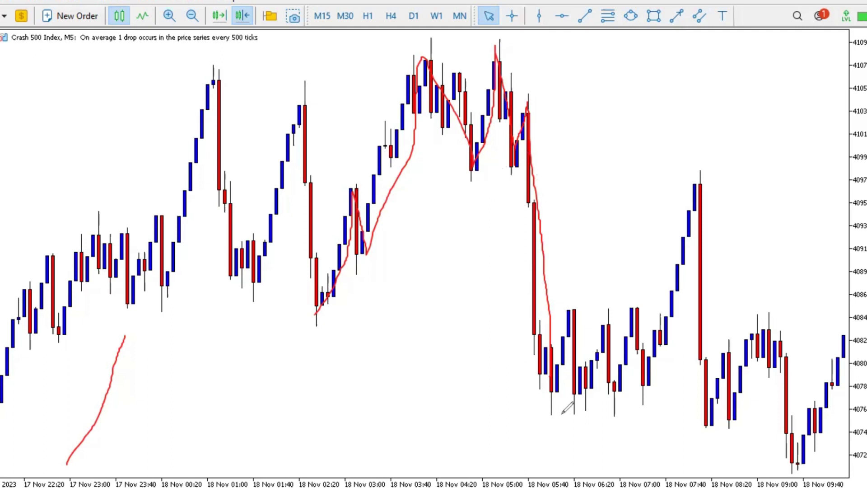
drag(560, 413, 631, 296)
drag(647, 262, 678, 195)
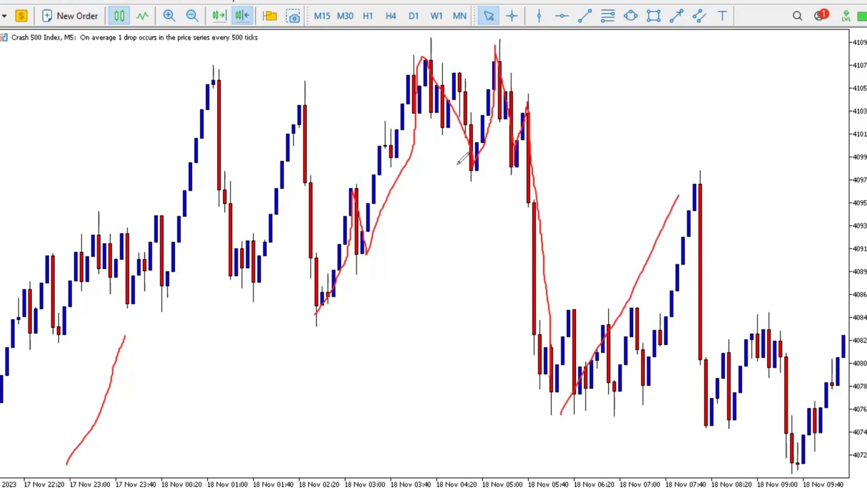
Step: Mark the broken swing low with freehand horizontal lines near 4098 and 4101, and clear all the red drawings
mouse_move(457, 165)
mouse_down()
mouse_move(667, 157)
mouse_move(747, 171)
mouse_up()
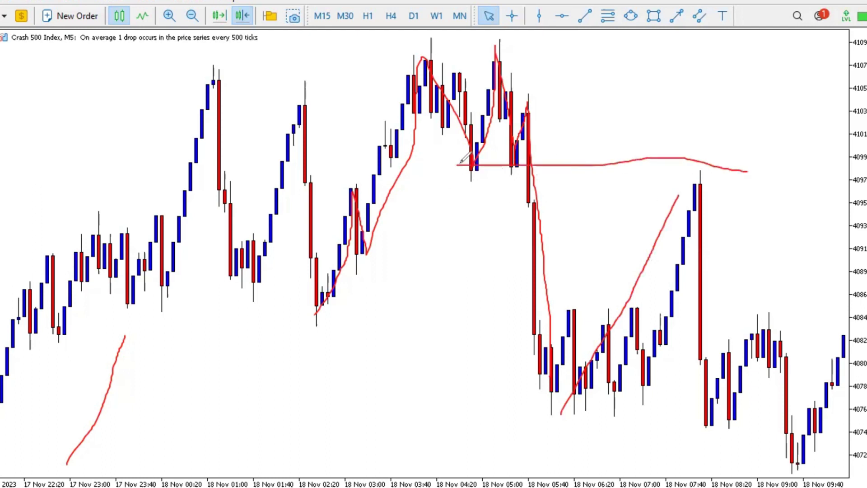
mouse_move(471, 173)
mouse_down()
mouse_move(536, 162)
mouse_move(750, 165)
mouse_up()
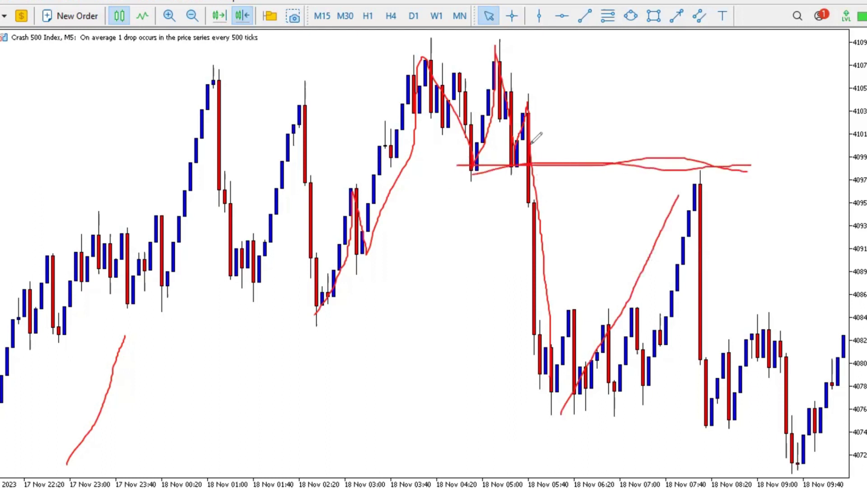
drag(454, 136, 731, 140)
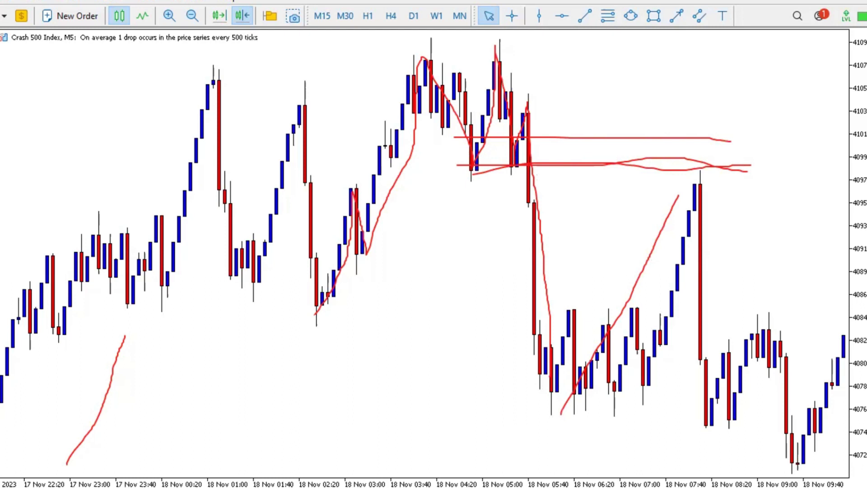
mouse_move(492, 247)
mouse_down()
mouse_move(605, 121)
mouse_move(331, 121)
mouse_move(606, 150)
mouse_move(142, 343)
mouse_move(118, 334)
mouse_move(68, 226)
mouse_up()
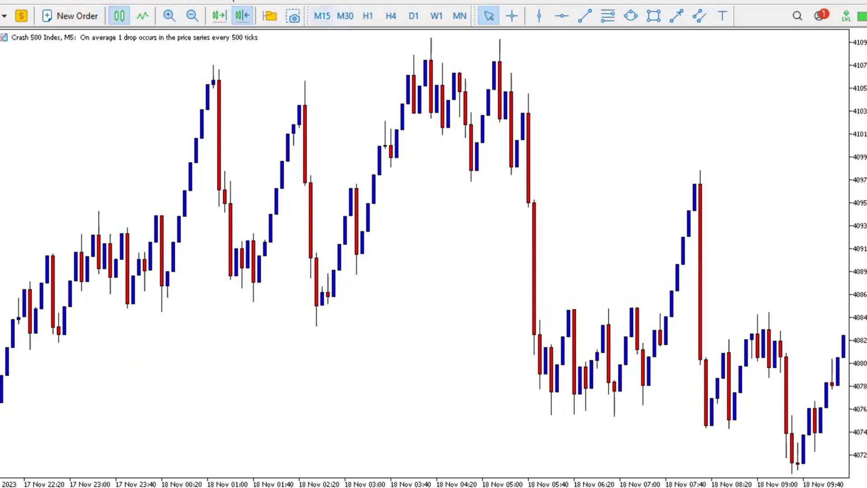
Step: Draw a rectangle zone over the broken swing low from about 04:45 to 08:35 on 18 November, between about 4097 and 4102
click(653, 15)
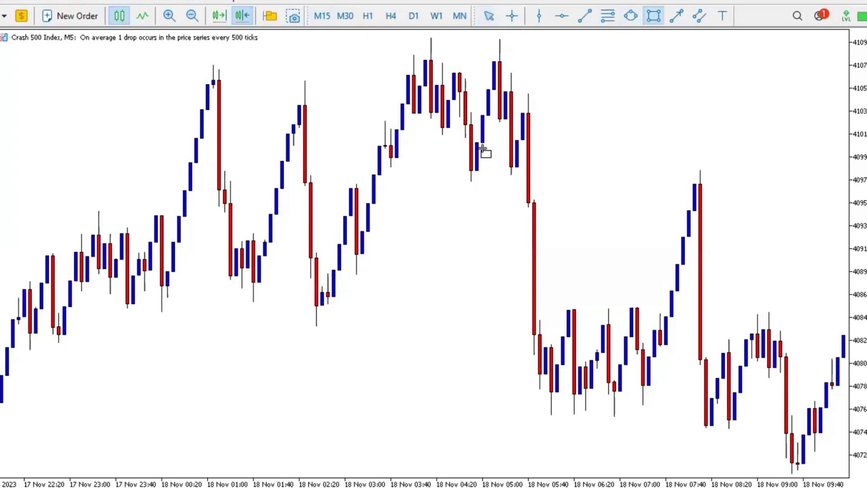
mouse_move(464, 127)
mouse_down()
mouse_move(557, 174)
mouse_move(726, 180)
mouse_up()
click(726, 180)
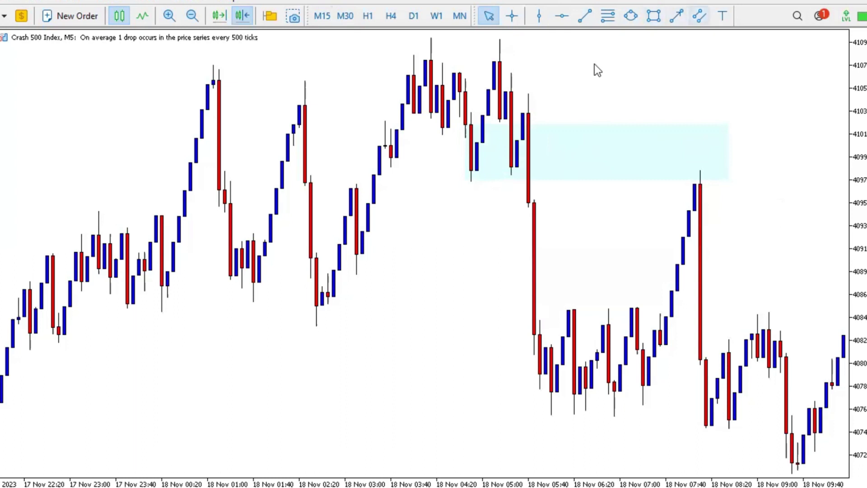
click(675, 16)
mouse_move(320, 316)
mouse_down()
mouse_move(361, 221)
mouse_move(361, 179)
mouse_up()
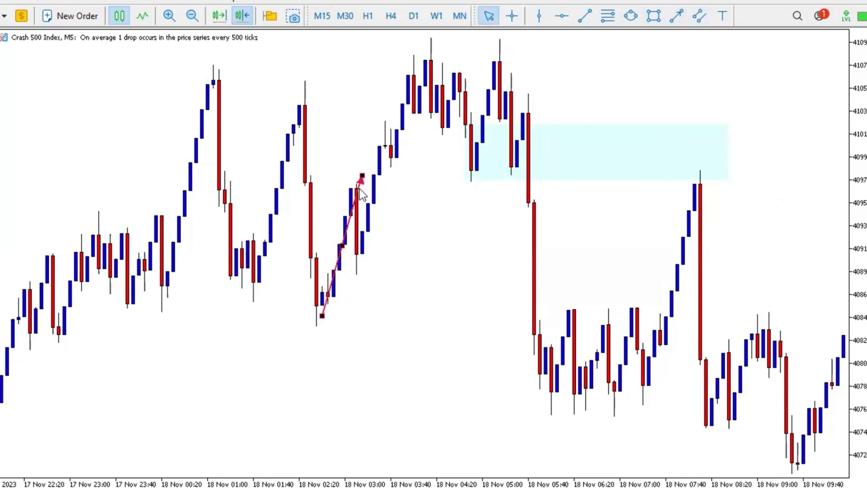
double_click(360, 181)
key(Delete)
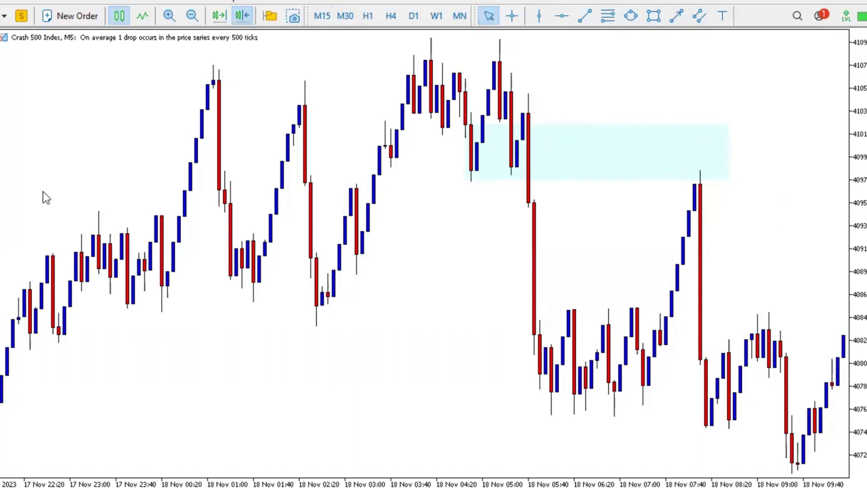
Step: Trace the swings from about 02:35 to the 06:00 low in red freehand, and line the broken swing low along the rectangle's lower part
mouse_move(323, 301)
mouse_down()
mouse_move(354, 183)
mouse_move(367, 267)
mouse_move(418, 50)
mouse_move(469, 170)
mouse_move(508, 42)
mouse_move(555, 299)
mouse_move(560, 381)
mouse_up()
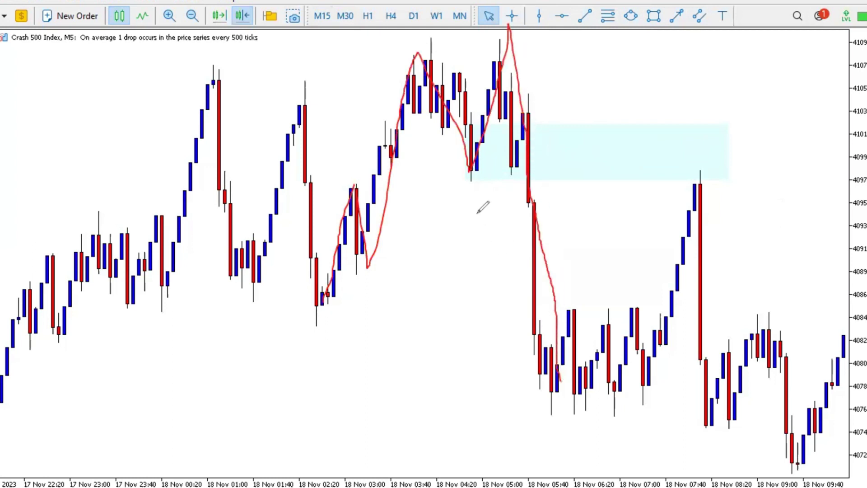
drag(458, 169, 726, 173)
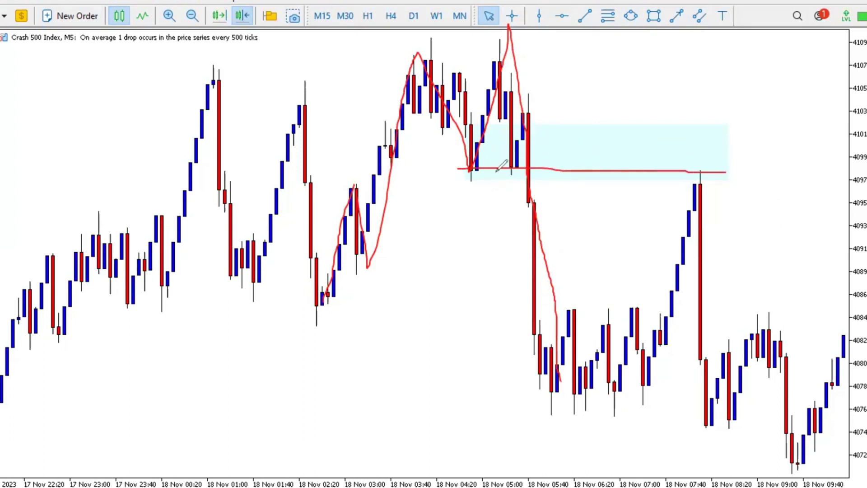
mouse_move(465, 172)
mouse_down()
mouse_move(650, 160)
mouse_move(741, 168)
mouse_move(472, 171)
mouse_up()
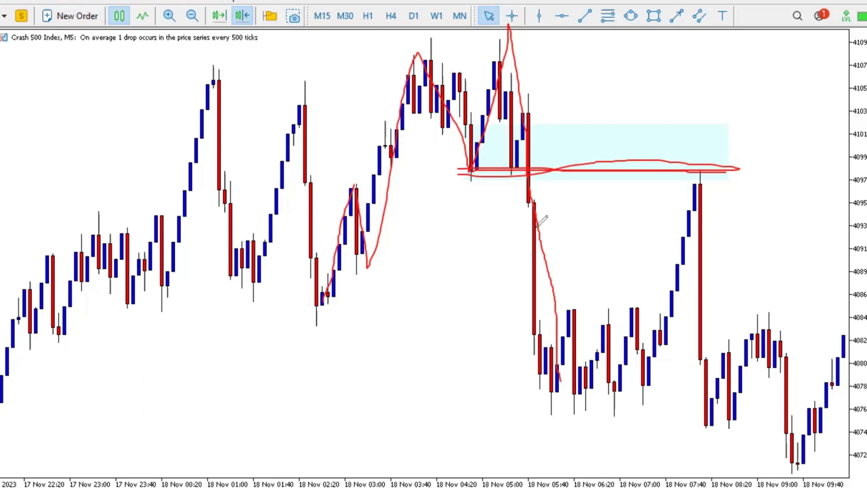
Step: Sketch the pullback from the 06:00 low up to the rectangle zone in several red strokes, and retrace the broken low's horizontal line
mouse_move(555, 391)
mouse_down()
mouse_move(723, 242)
mouse_move(732, 191)
mouse_up()
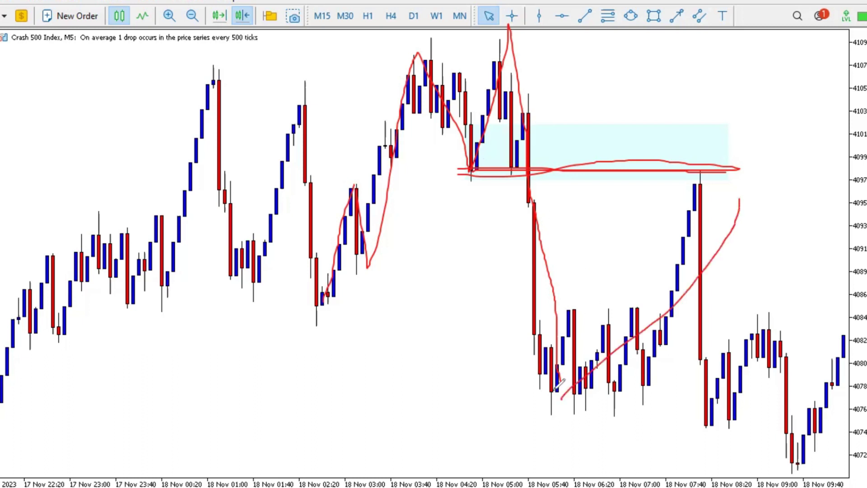
mouse_move(561, 399)
mouse_down()
mouse_move(697, 262)
mouse_move(739, 198)
mouse_up()
mouse_move(553, 429)
mouse_down()
mouse_move(706, 269)
mouse_move(734, 167)
mouse_up()
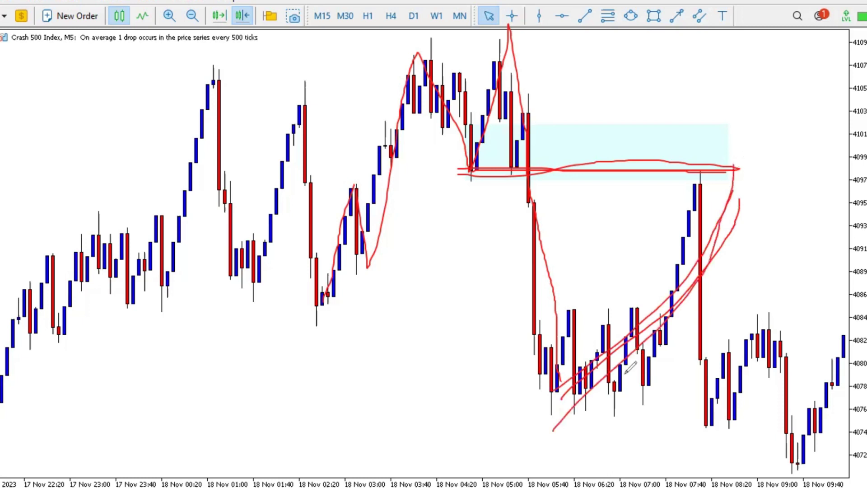
mouse_move(586, 398)
mouse_down()
mouse_move(682, 267)
mouse_move(707, 197)
mouse_up()
mouse_move(469, 171)
mouse_down()
mouse_move(784, 154)
mouse_move(449, 169)
mouse_up()
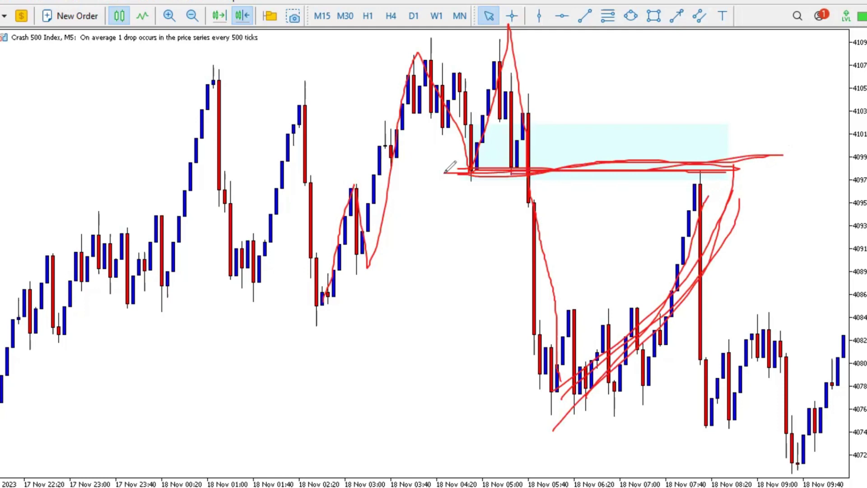